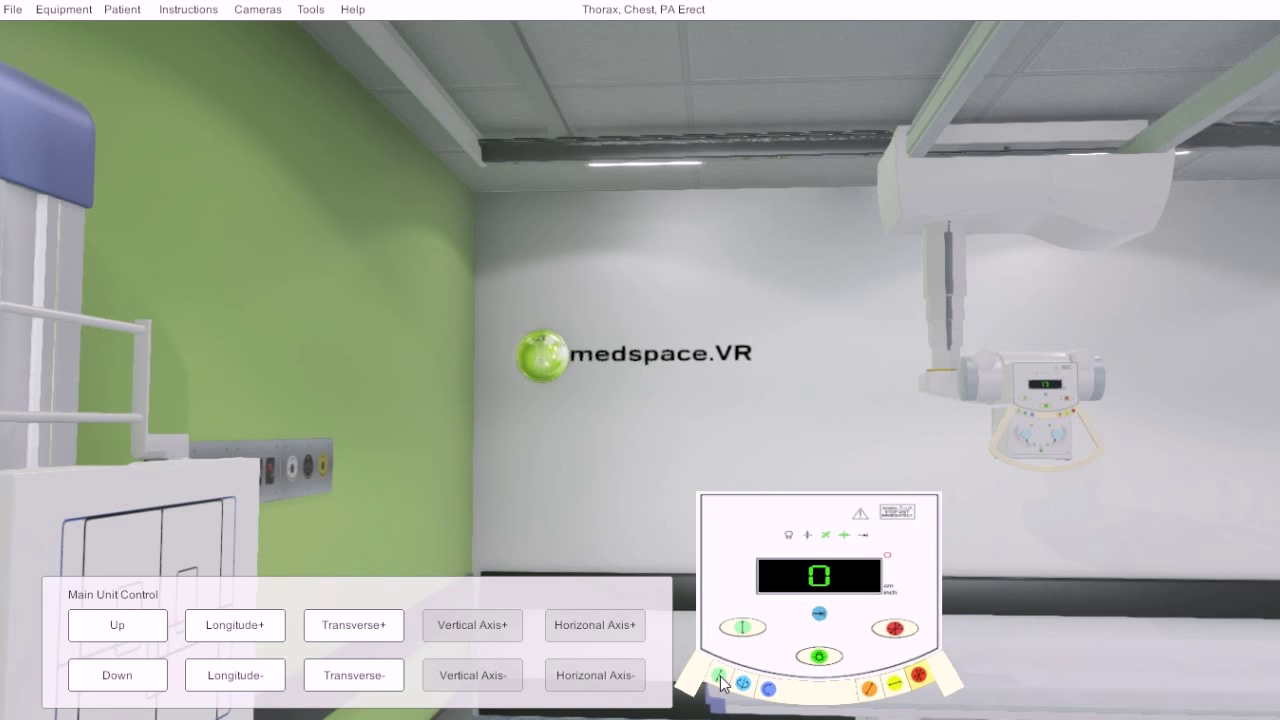
# Raise and then lower the X-ray tube head with the Up/Down controls
pyautogui.click(720, 679)
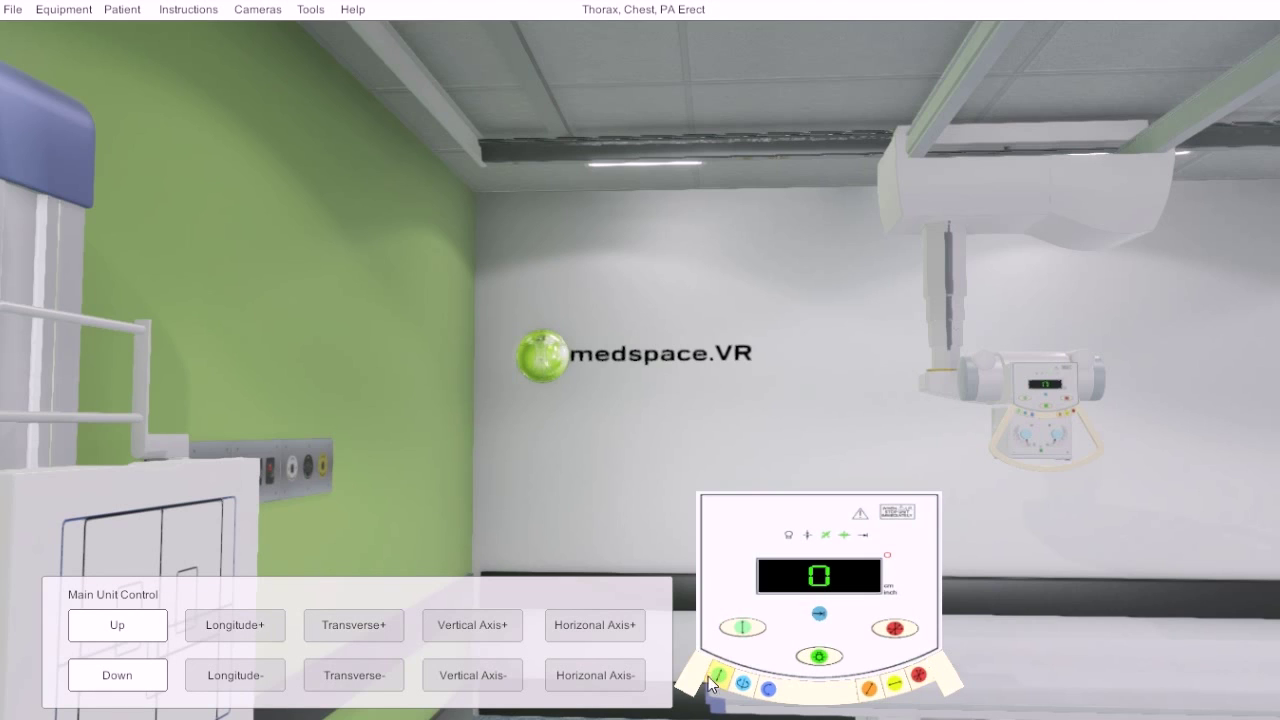
pyautogui.click(120, 625)
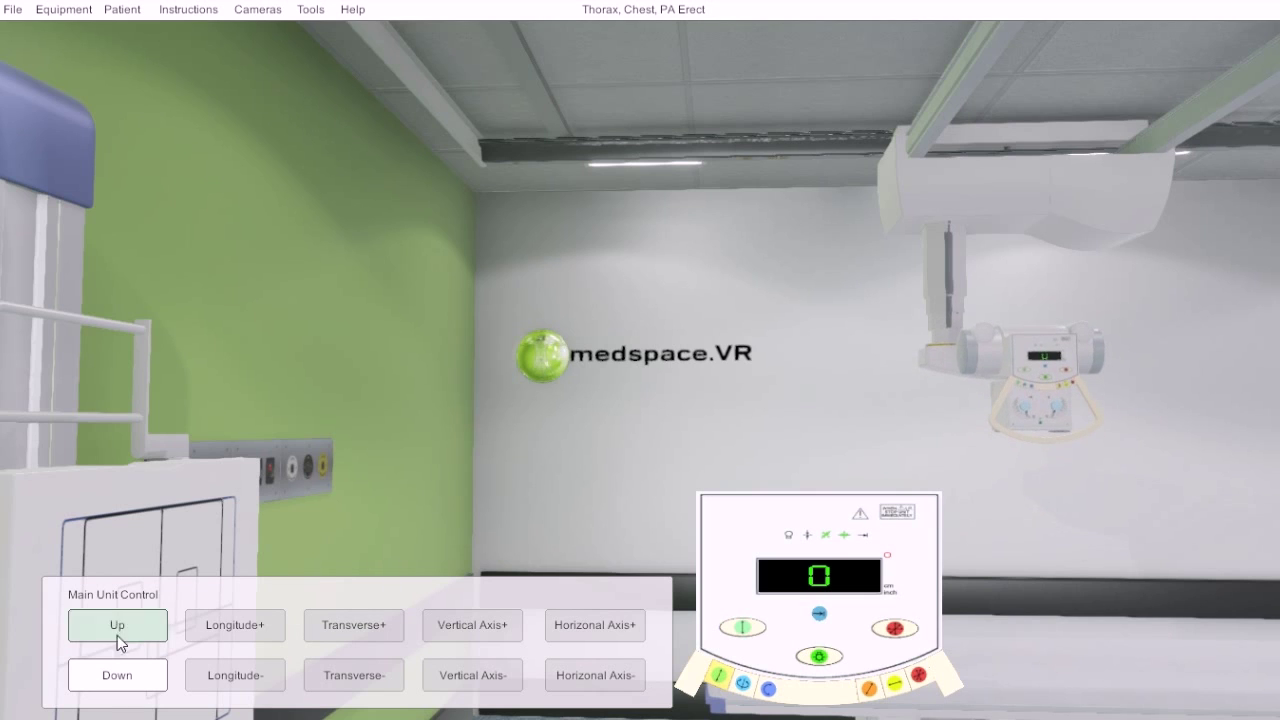
pyautogui.click(115, 673)
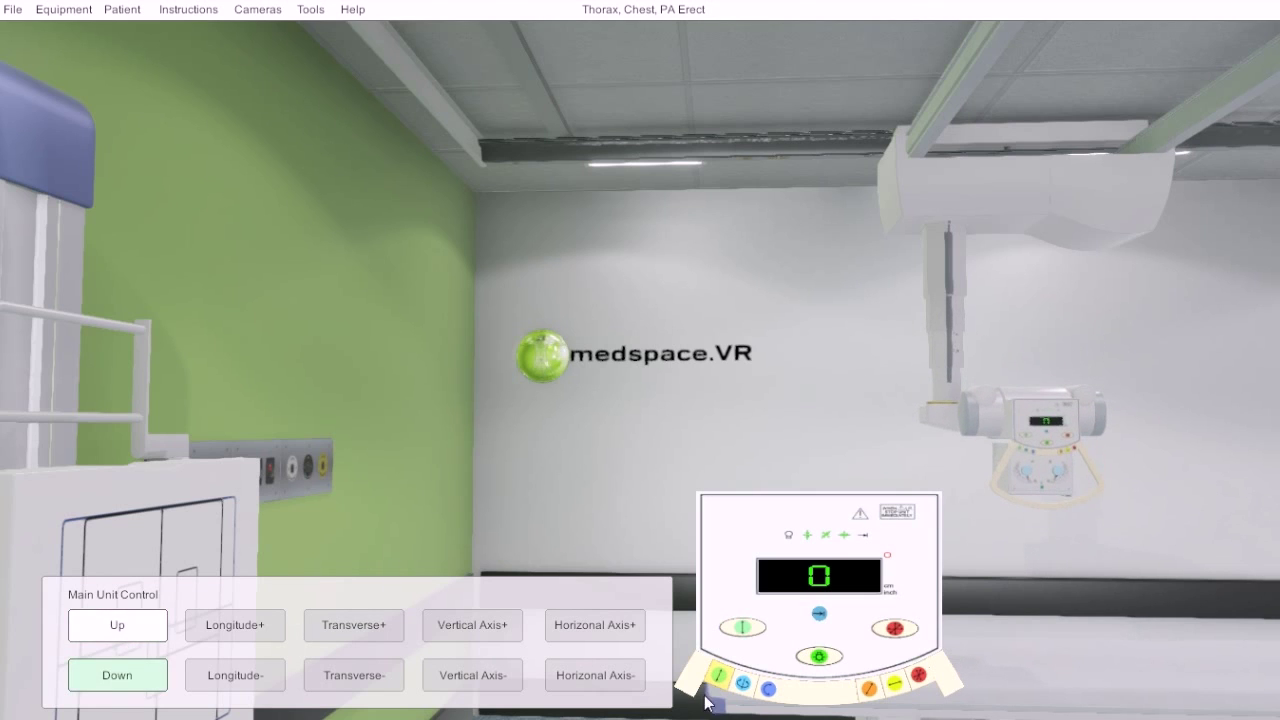
# Swivel the tube head back and forth about its vertical axis, then unlock horizontal-axis tilt
pyautogui.click(744, 684)
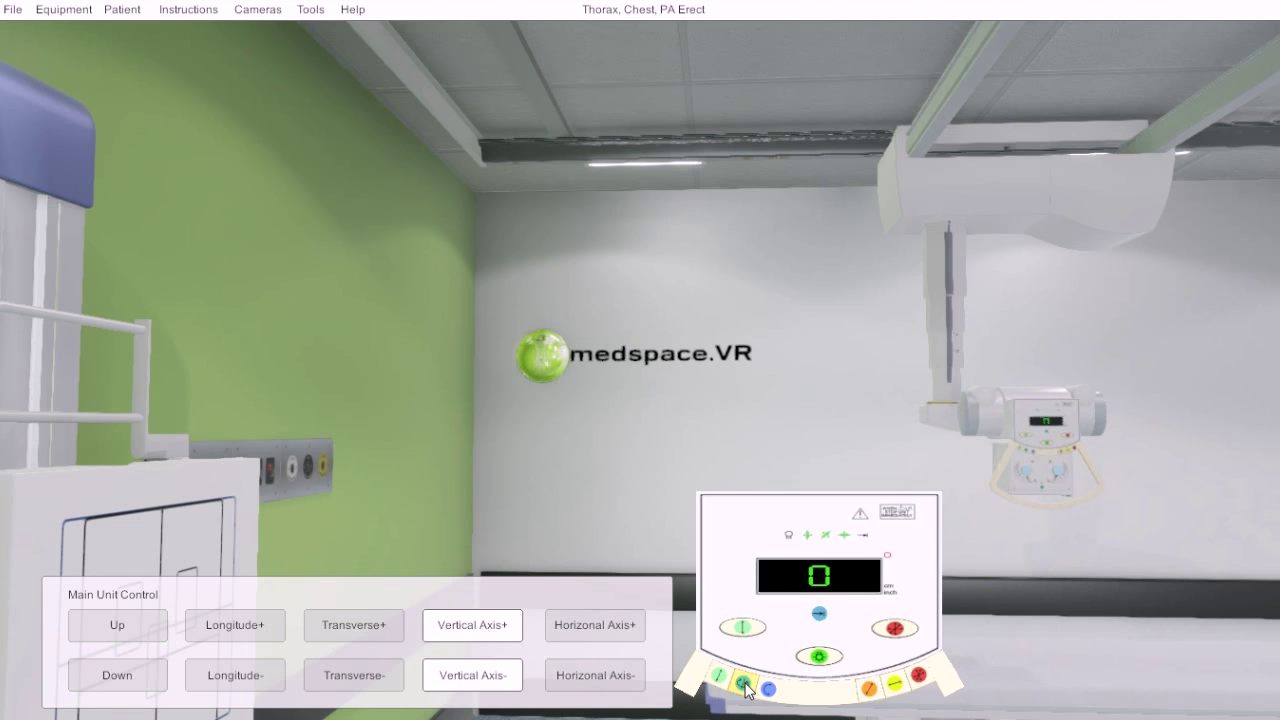
pyautogui.click(463, 625)
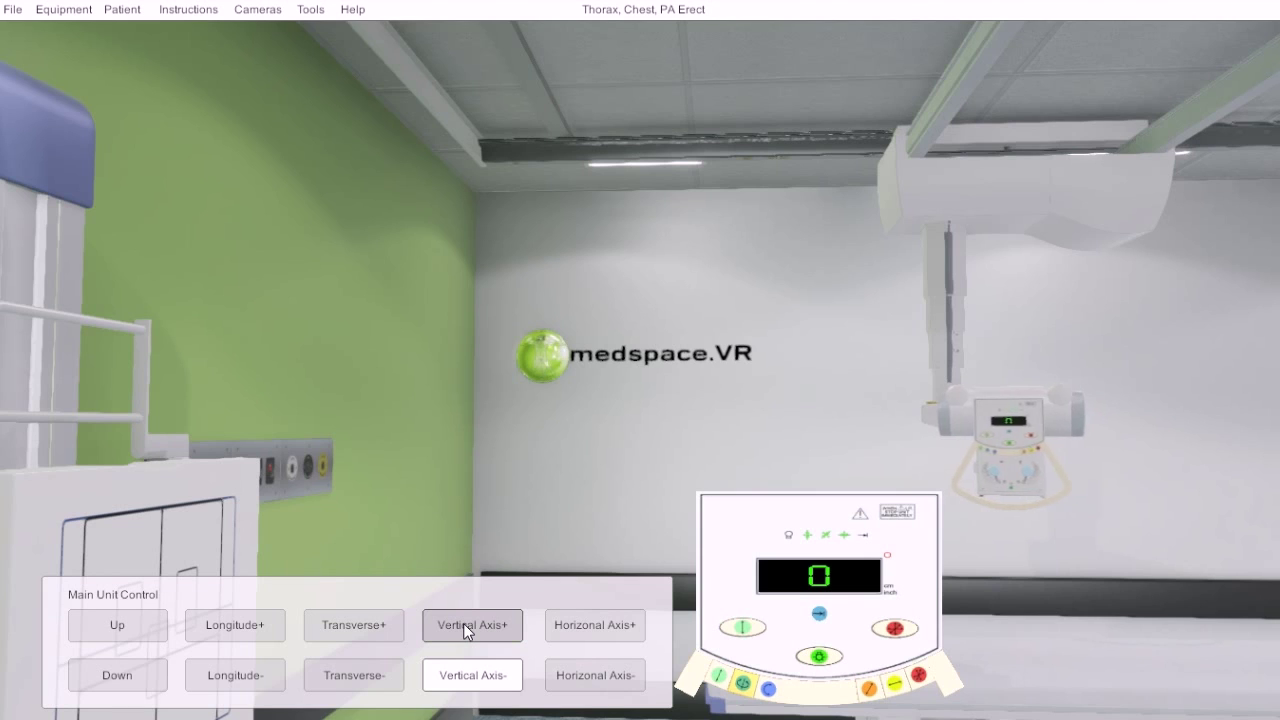
pyautogui.click(464, 680)
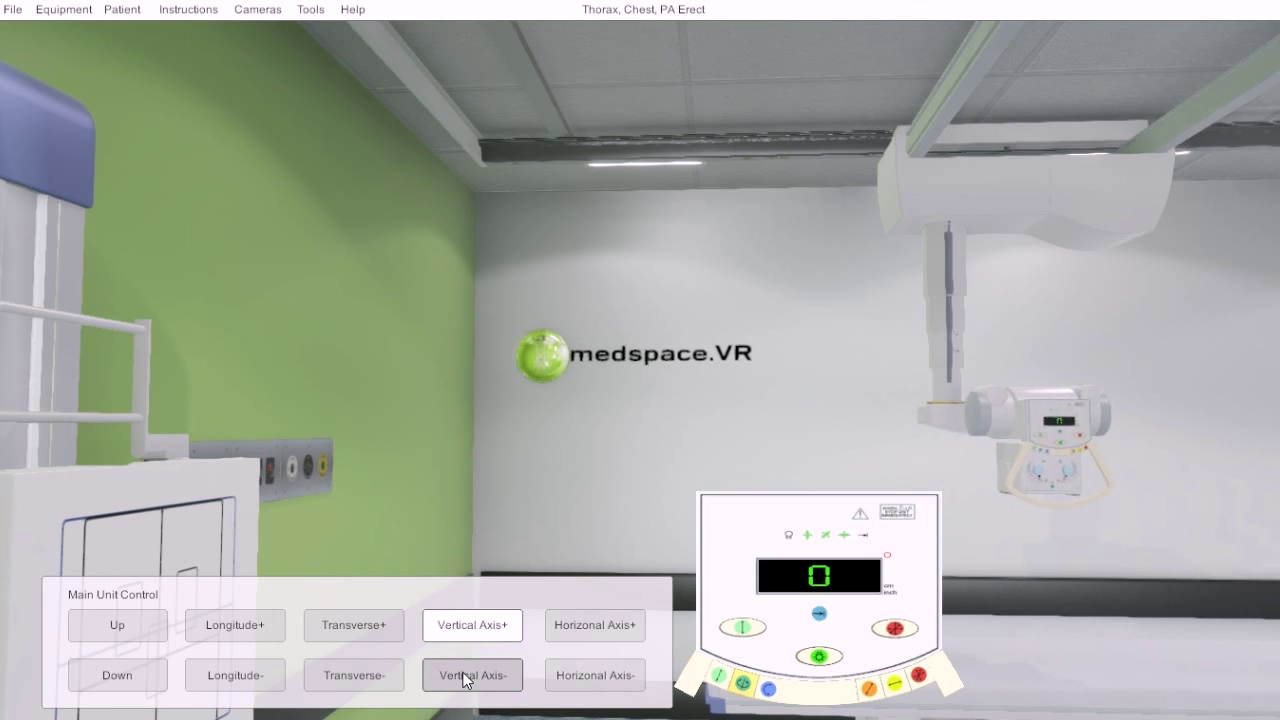
pyautogui.click(481, 625)
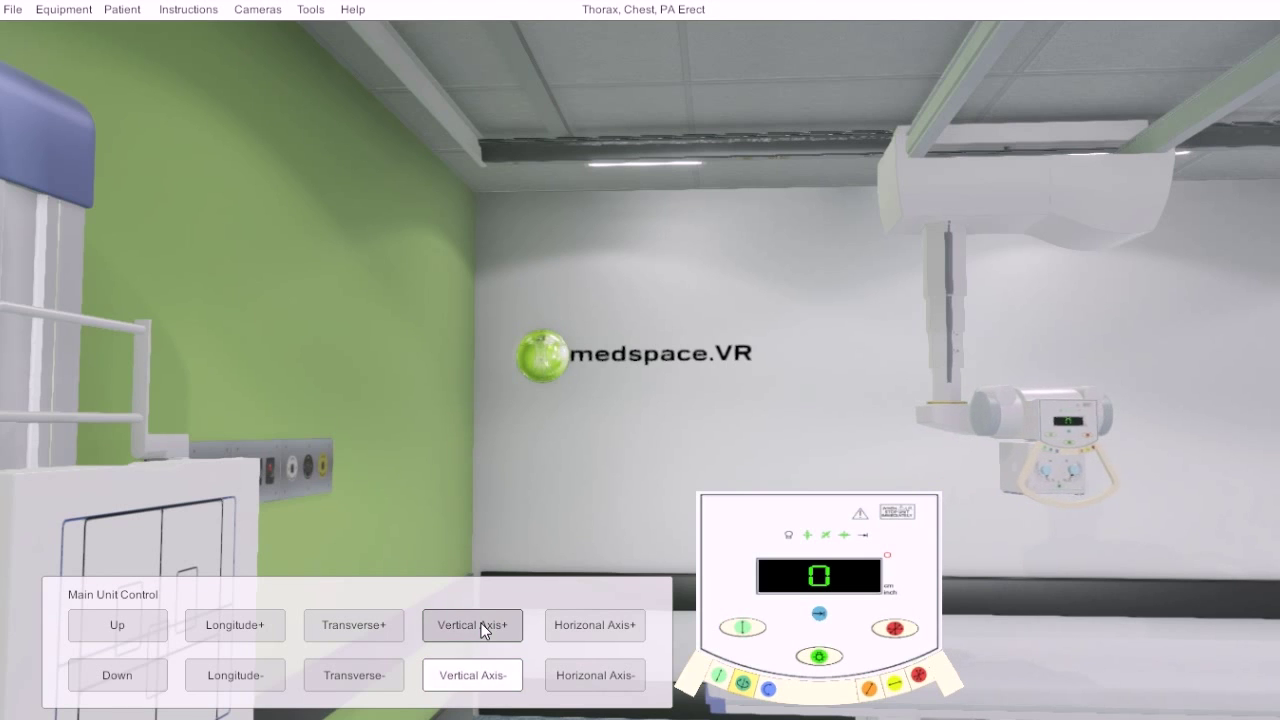
pyautogui.click(767, 689)
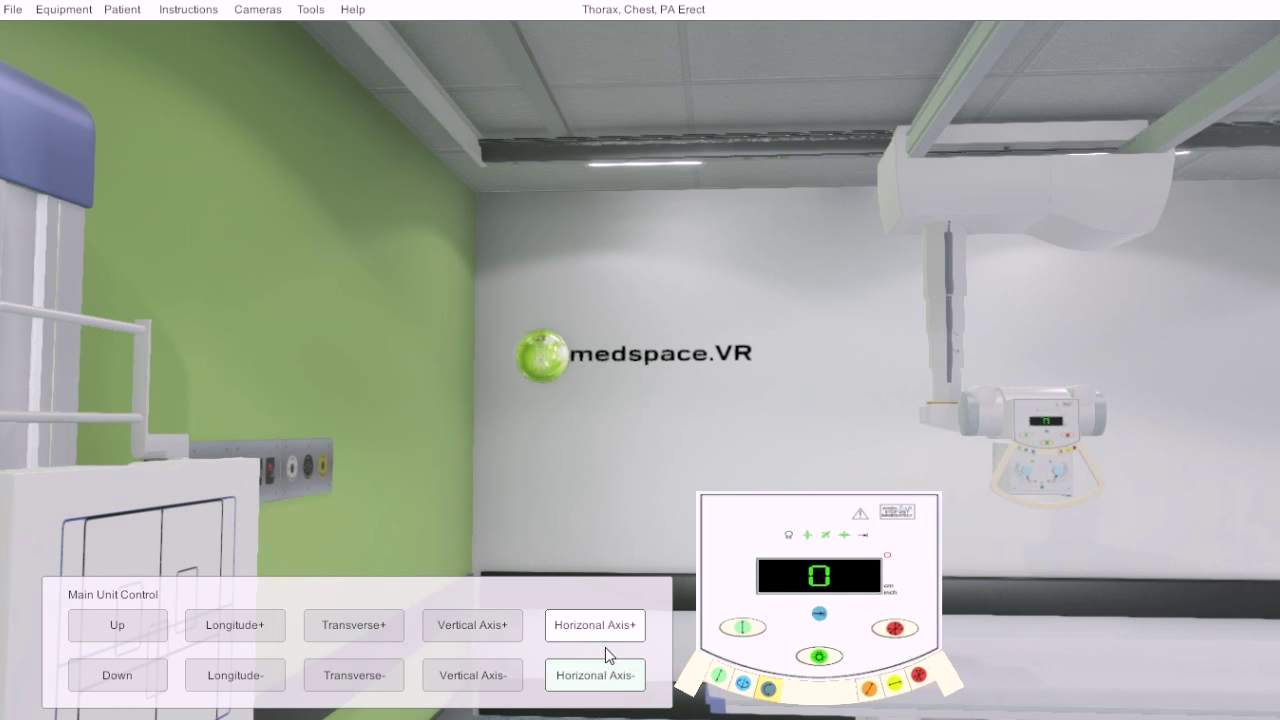
# Tilt the tube head about its horizontal axis to -14 and back to 0
pyautogui.click(589, 626)
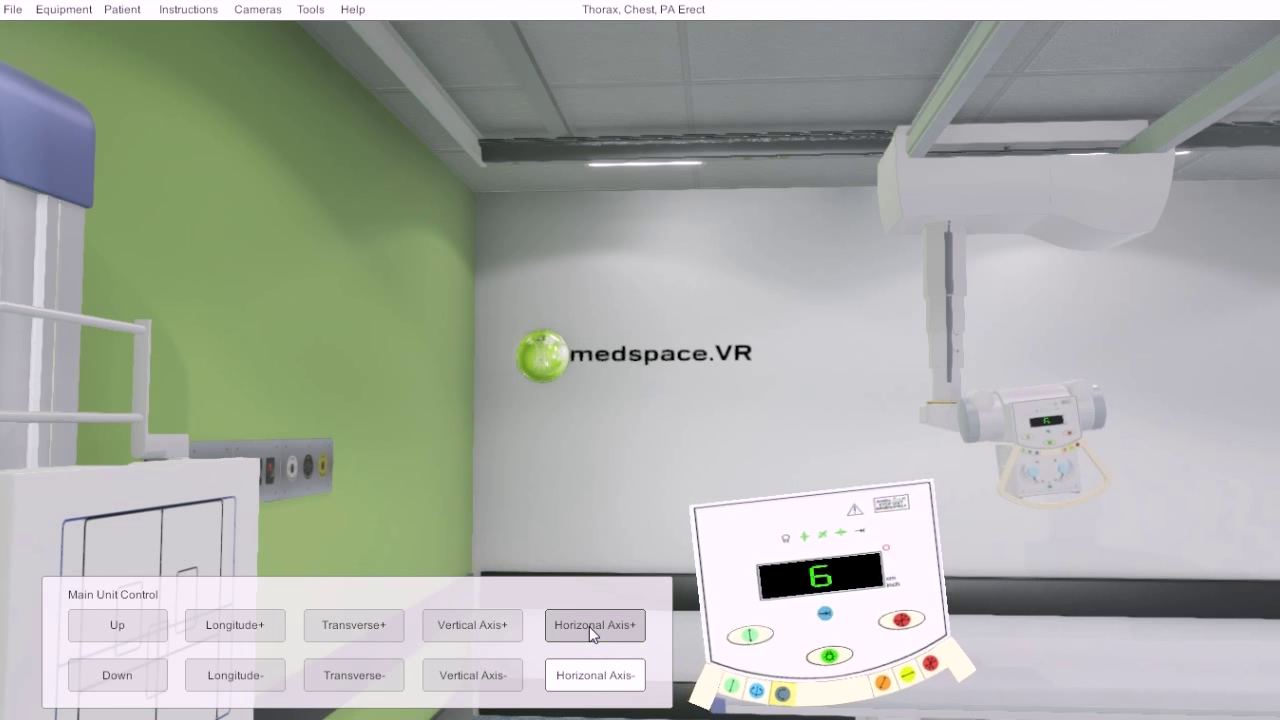
pyautogui.click(597, 677)
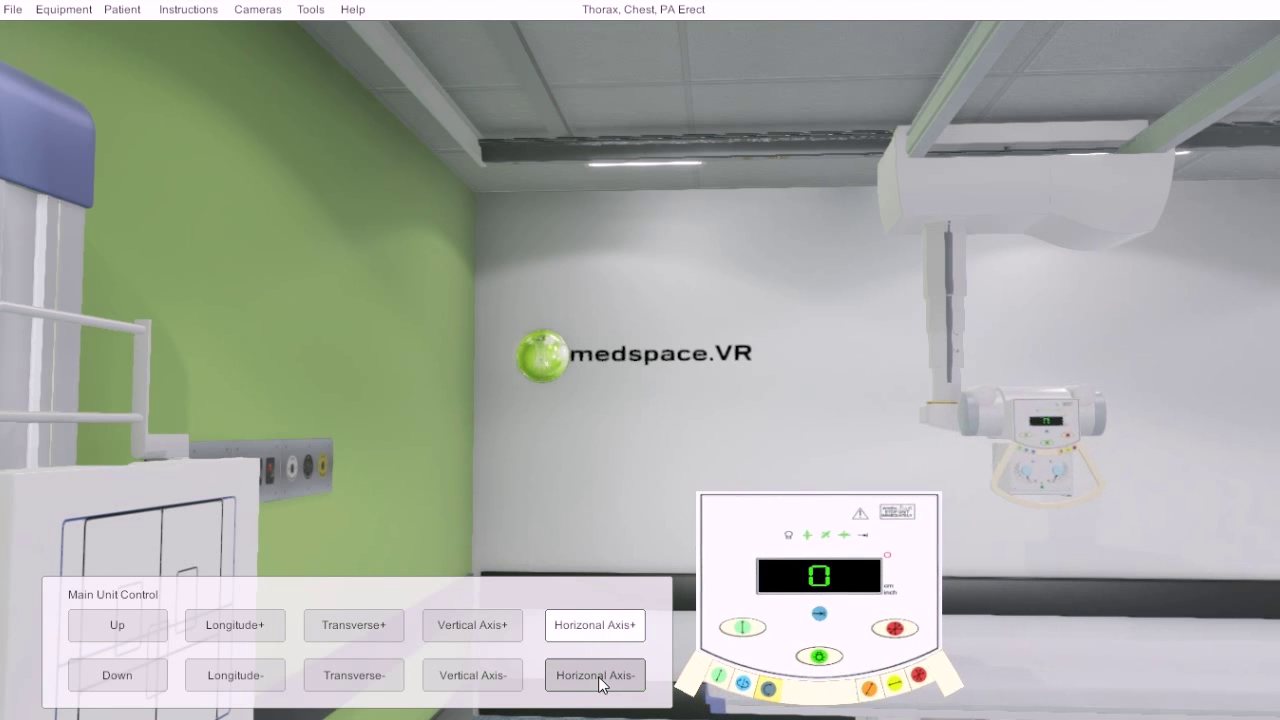
pyautogui.click(597, 676)
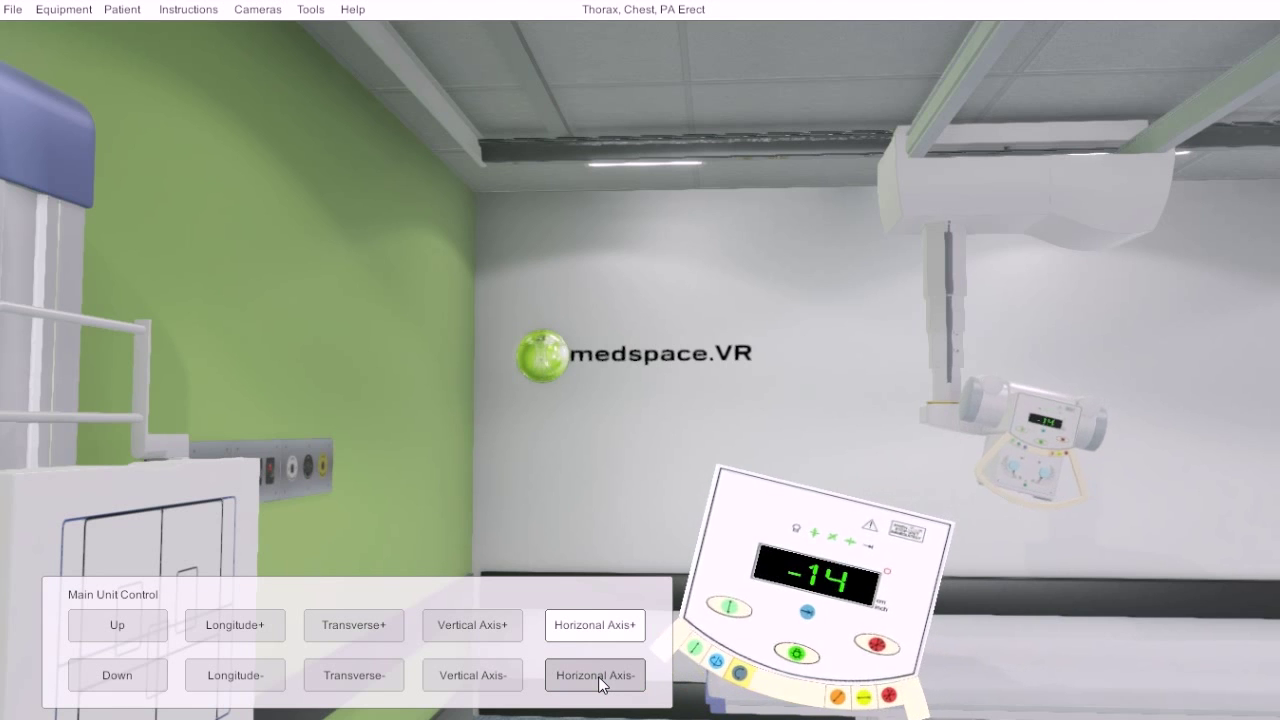
pyautogui.click(599, 629)
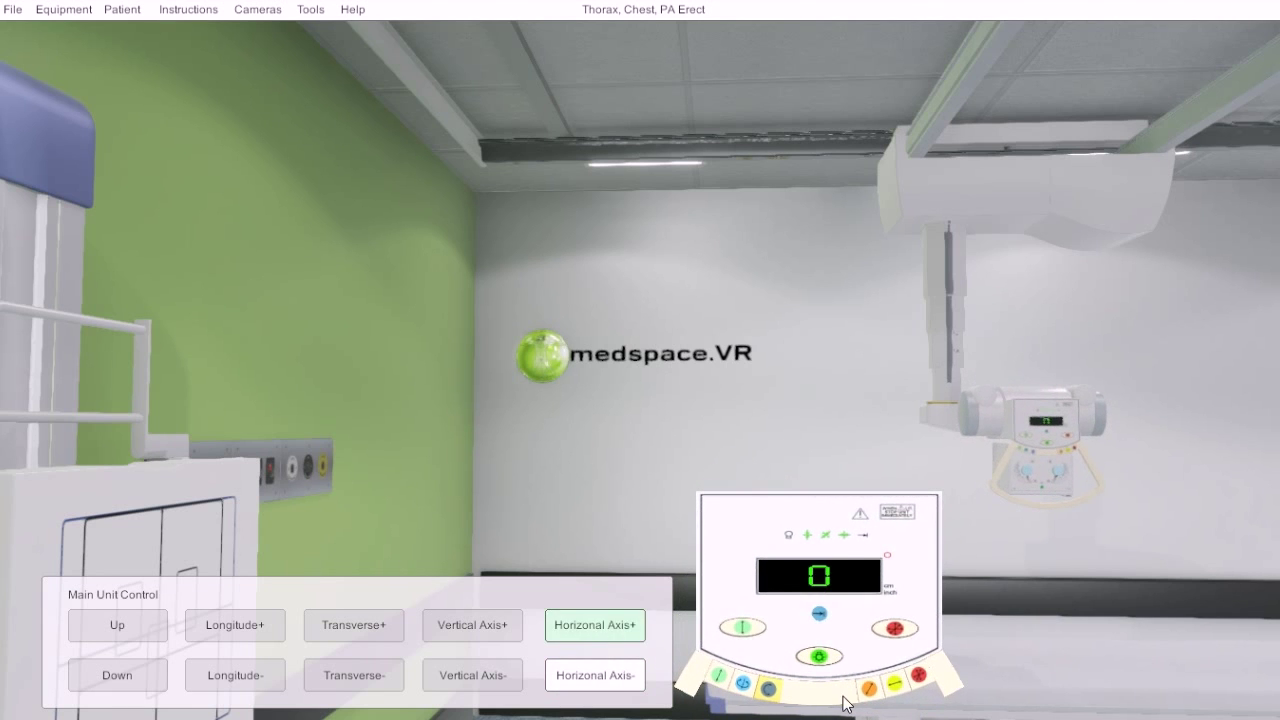
# Slide the ceiling tube unit transversely to one side and then back
pyautogui.click(870, 690)
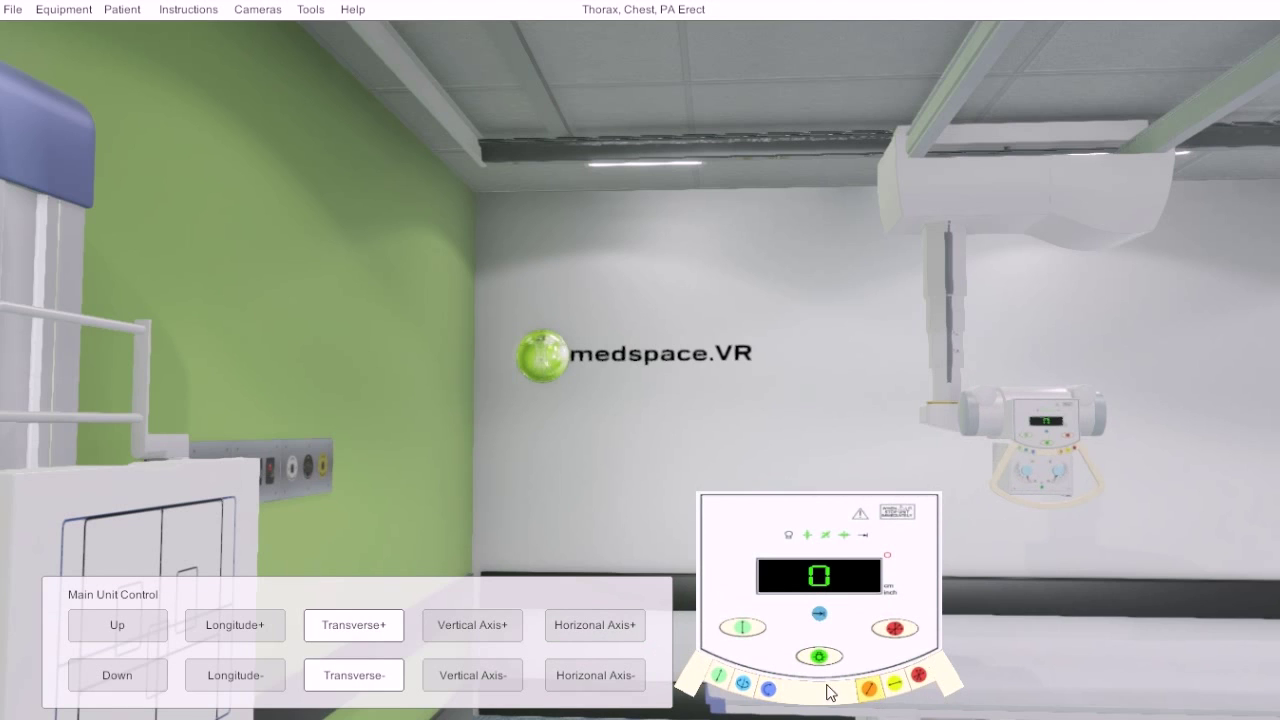
pyautogui.click(342, 625)
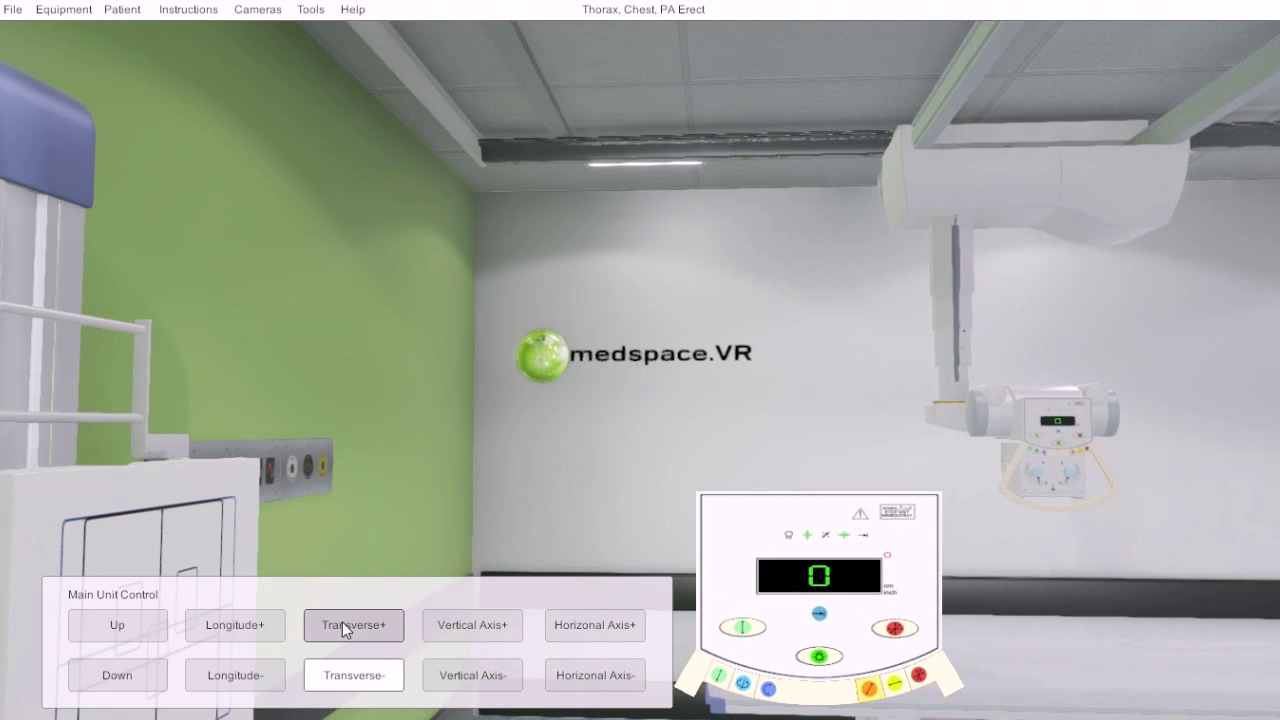
pyautogui.click(355, 677)
pyautogui.click(355, 676)
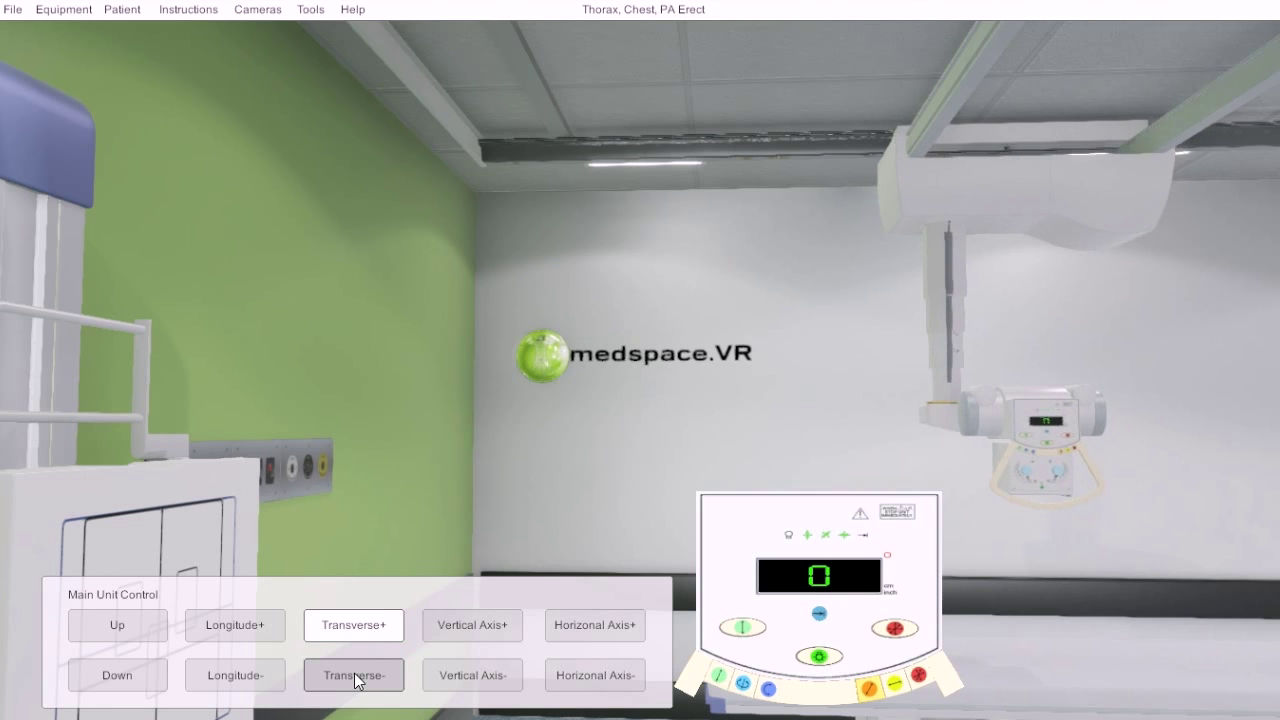
# Slide the ceiling tube unit lengthwise one way and then back
pyautogui.click(901, 687)
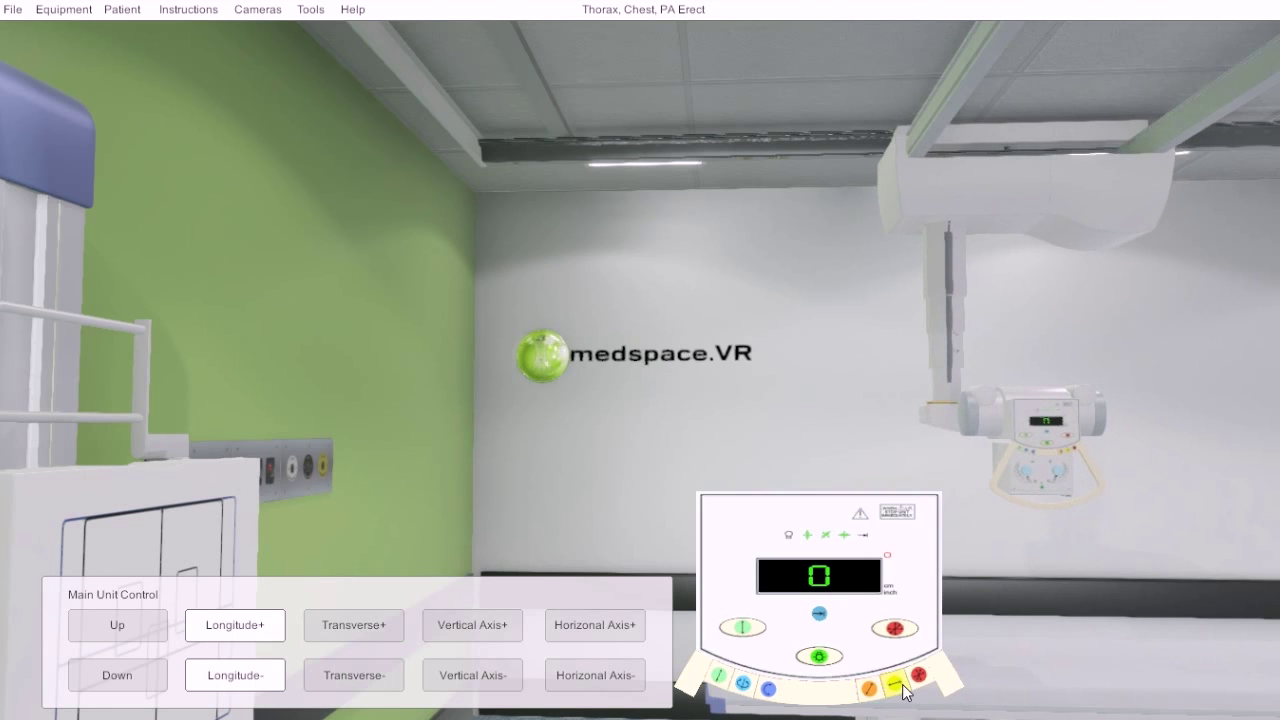
pyautogui.click(229, 677)
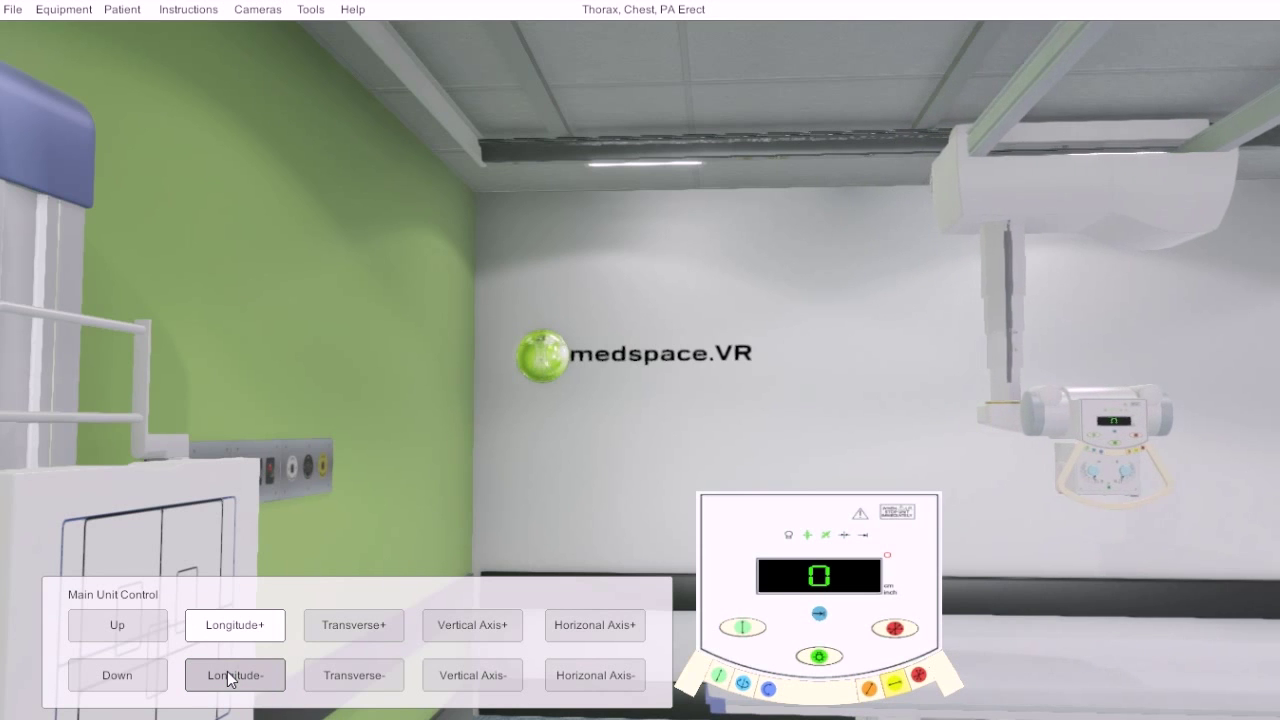
pyautogui.click(226, 623)
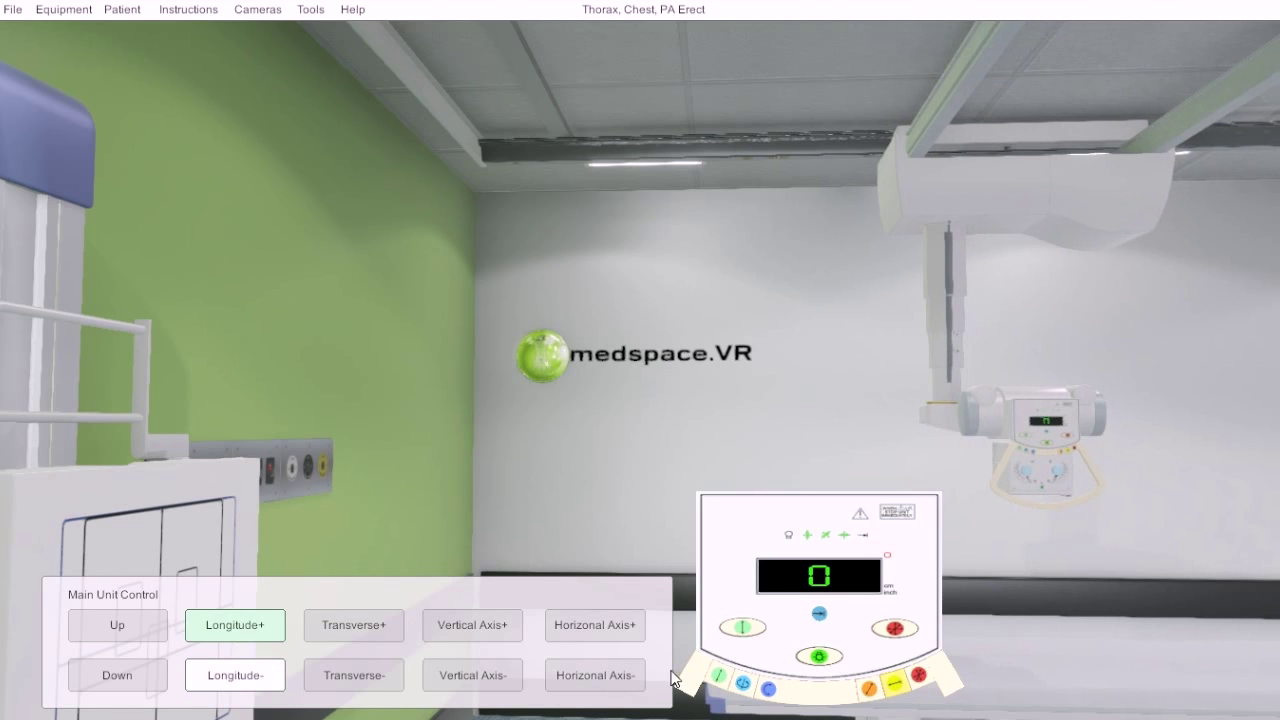
# Unlock combined movement and fine-tune the tube's height, longitudinal and transverse position
pyautogui.click(918, 677)
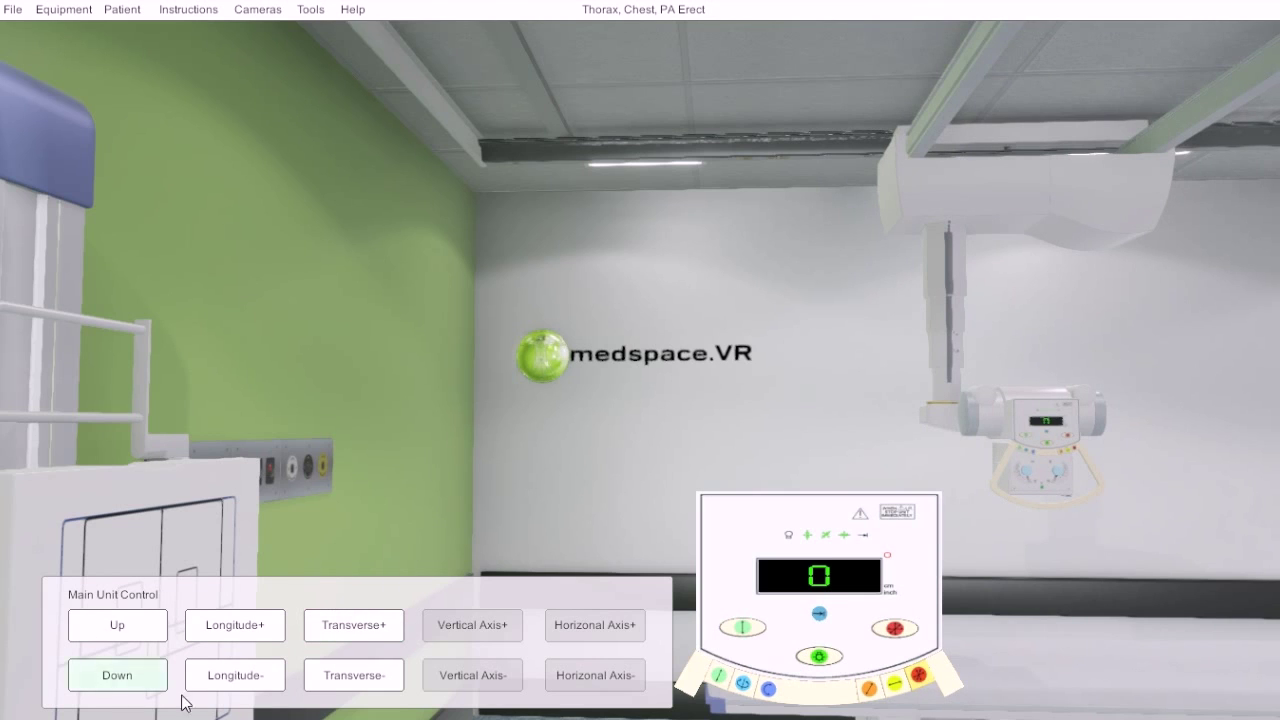
pyautogui.click(91, 624)
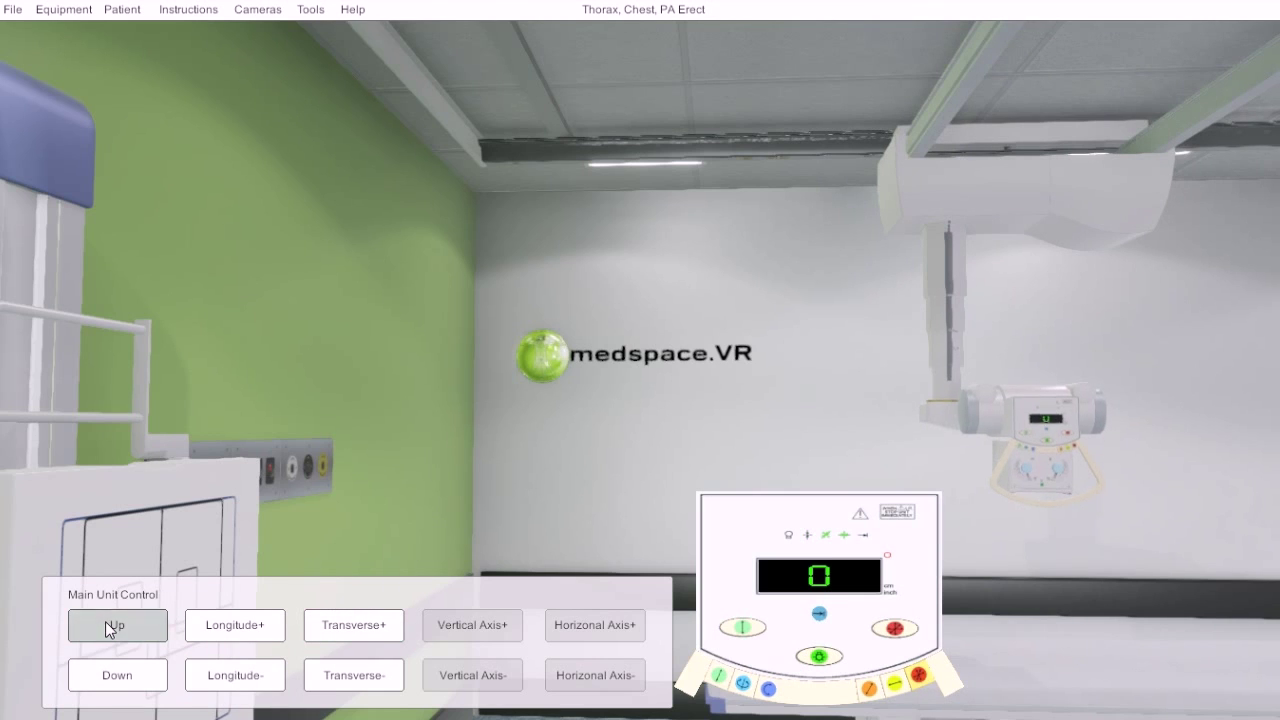
pyautogui.click(117, 677)
pyautogui.click(234, 680)
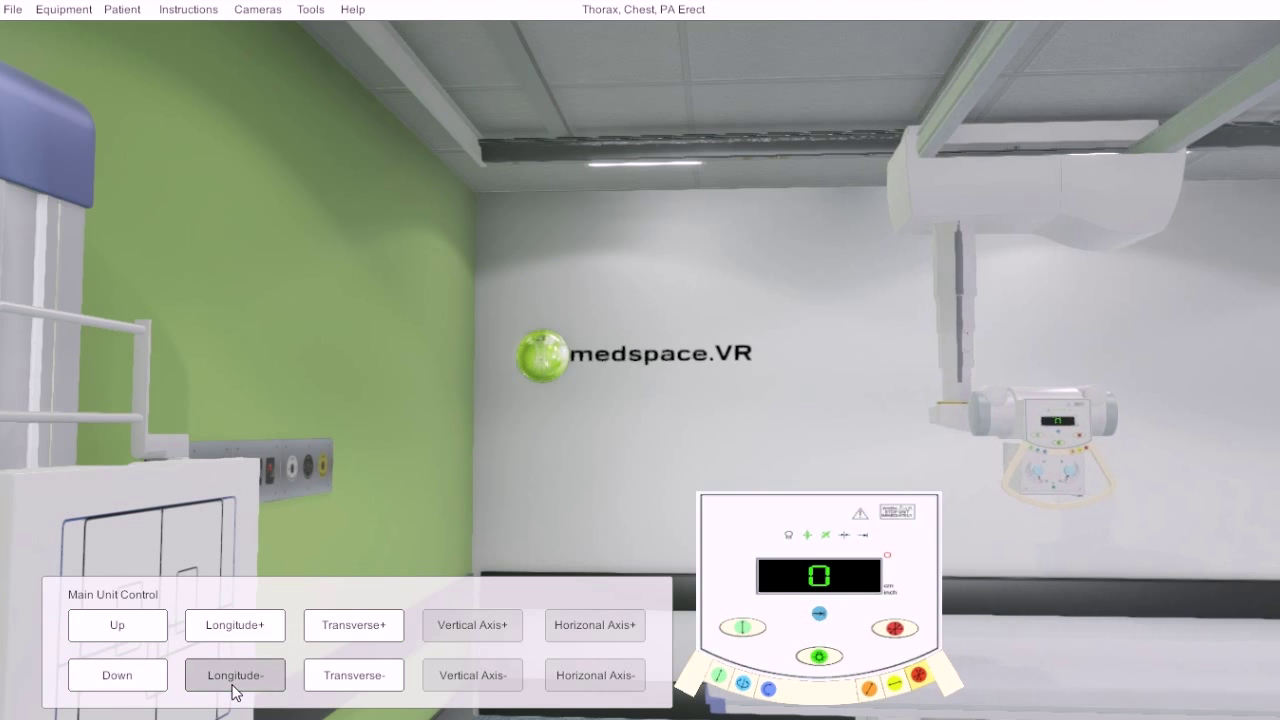
pyautogui.click(237, 638)
pyautogui.click(337, 630)
pyautogui.click(351, 678)
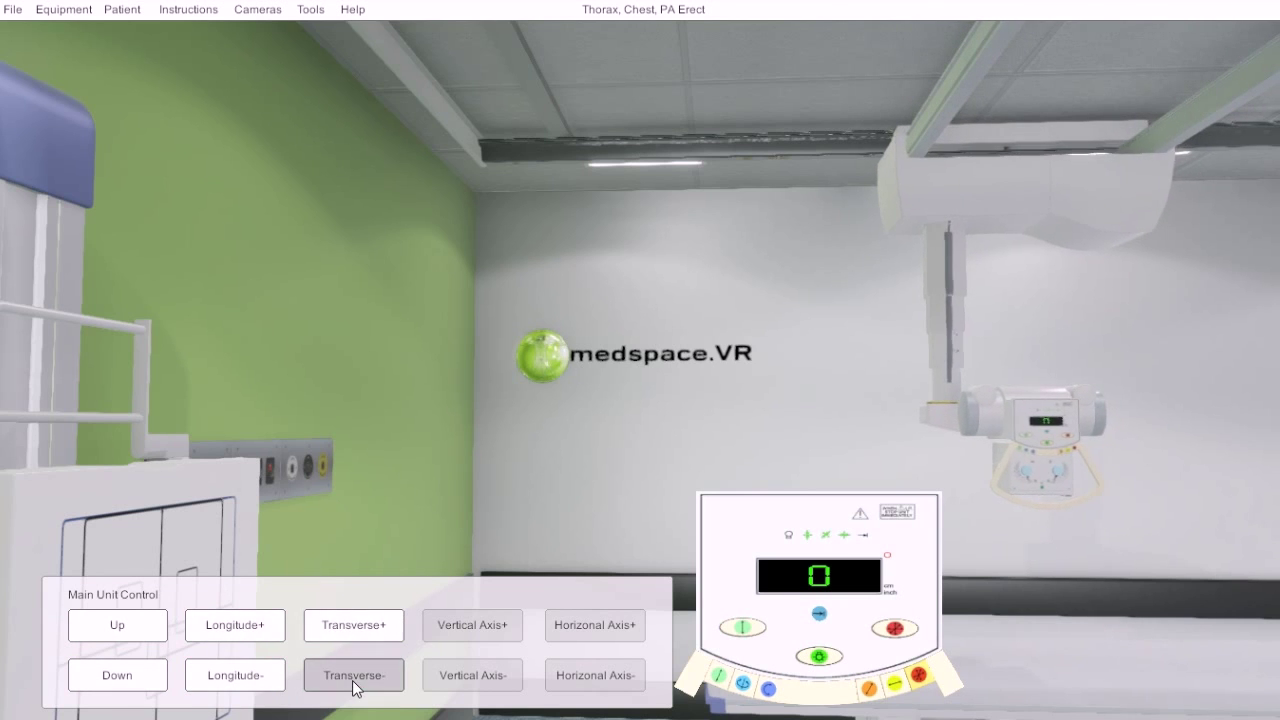
# Release the brakes and tilt the tube 90° about its horizontal axis toward the erect bucky
pyautogui.click(826, 660)
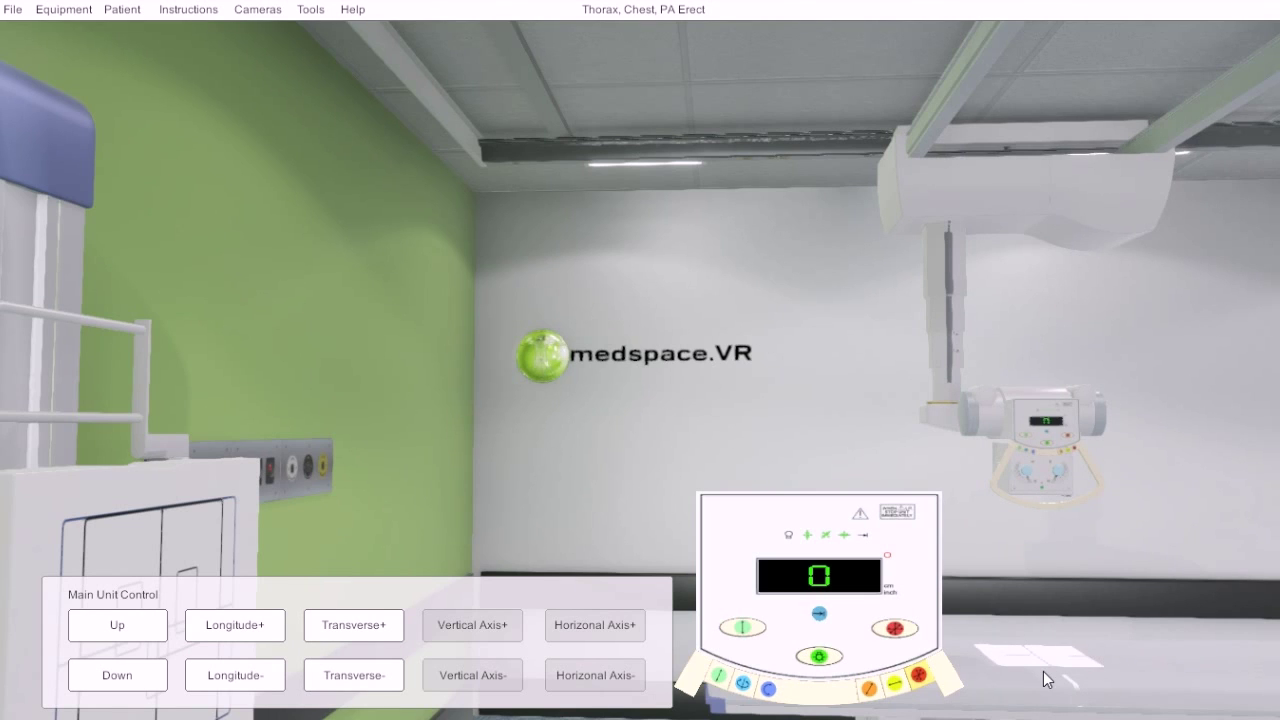
pyautogui.click(896, 632)
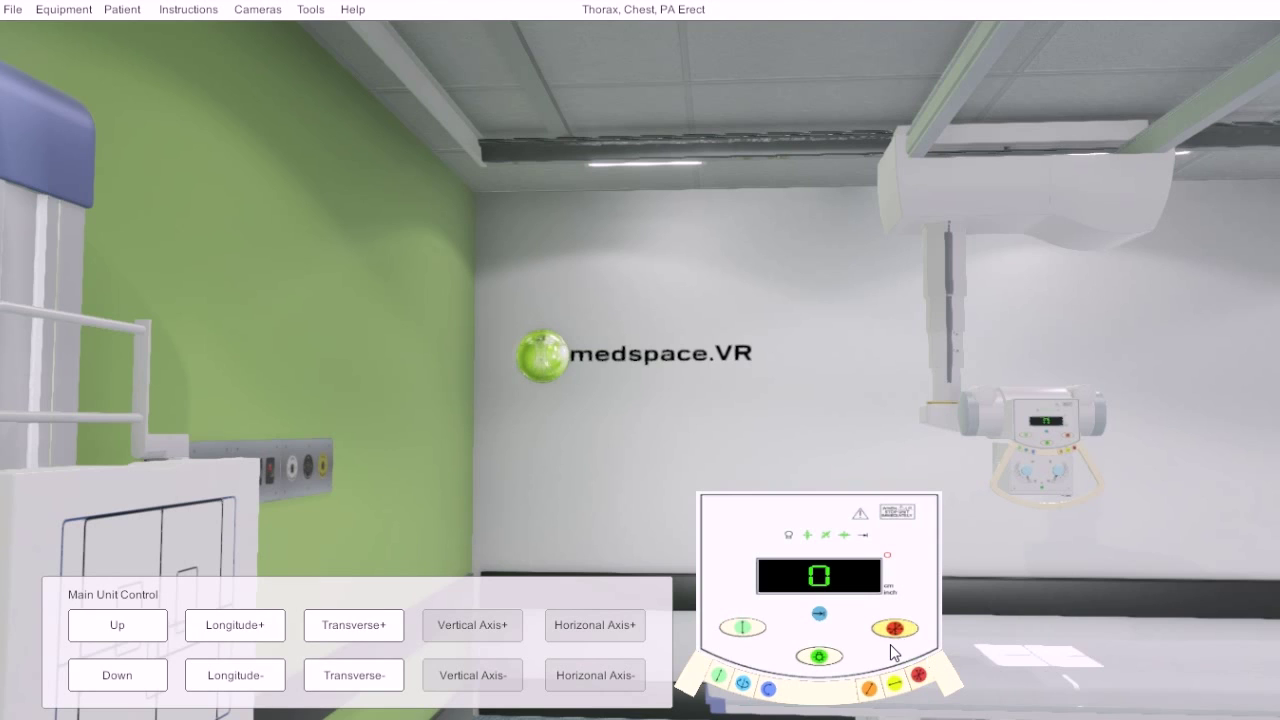
pyautogui.click(740, 630)
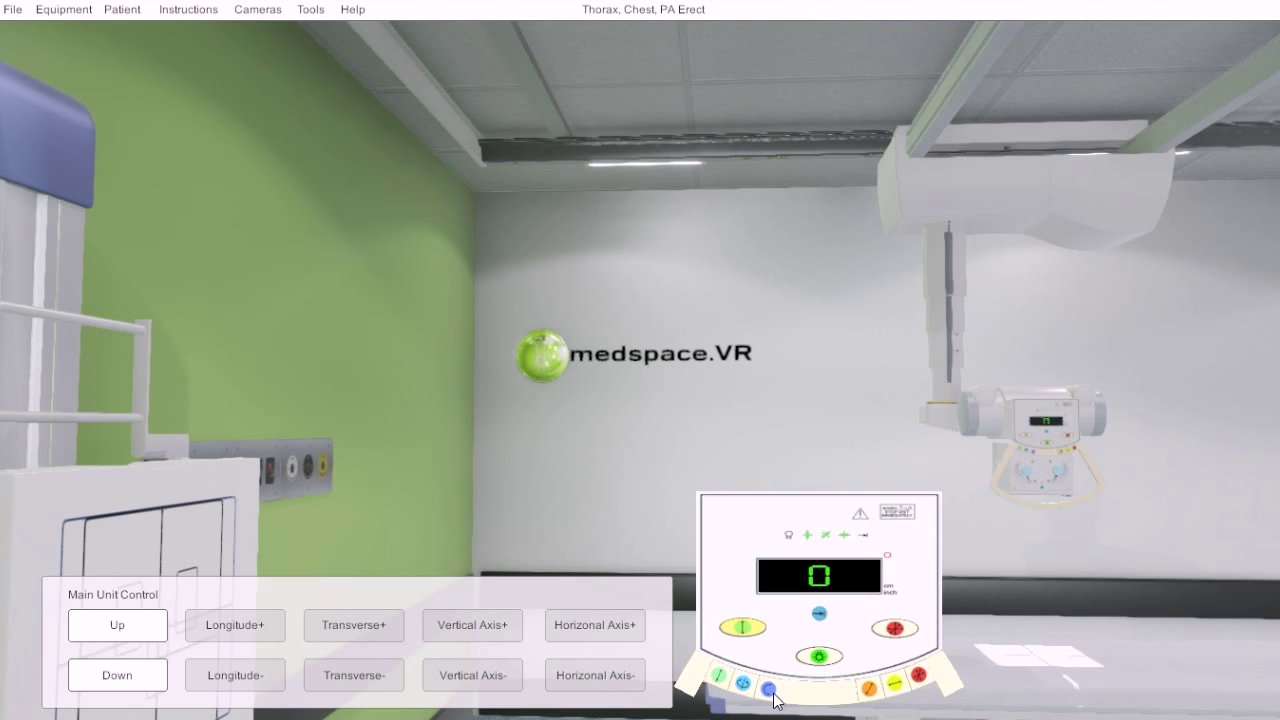
pyautogui.click(769, 691)
pyautogui.press('shift')
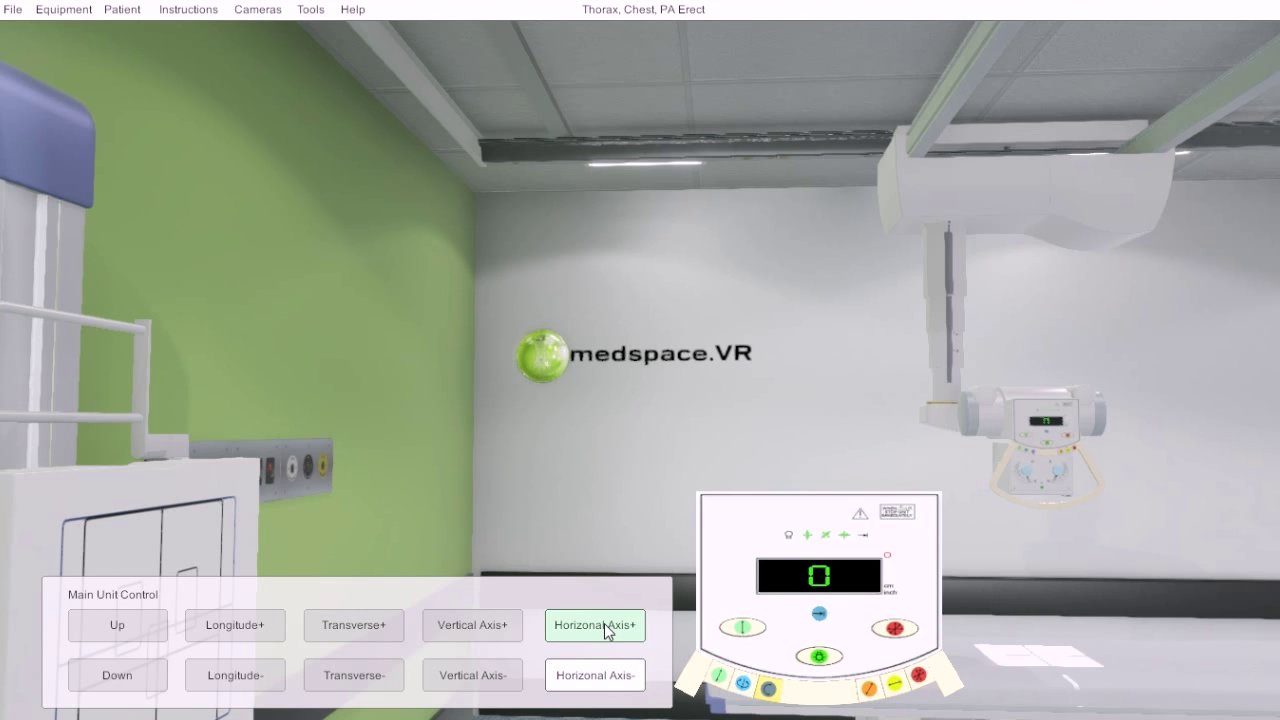
pyautogui.click(604, 624)
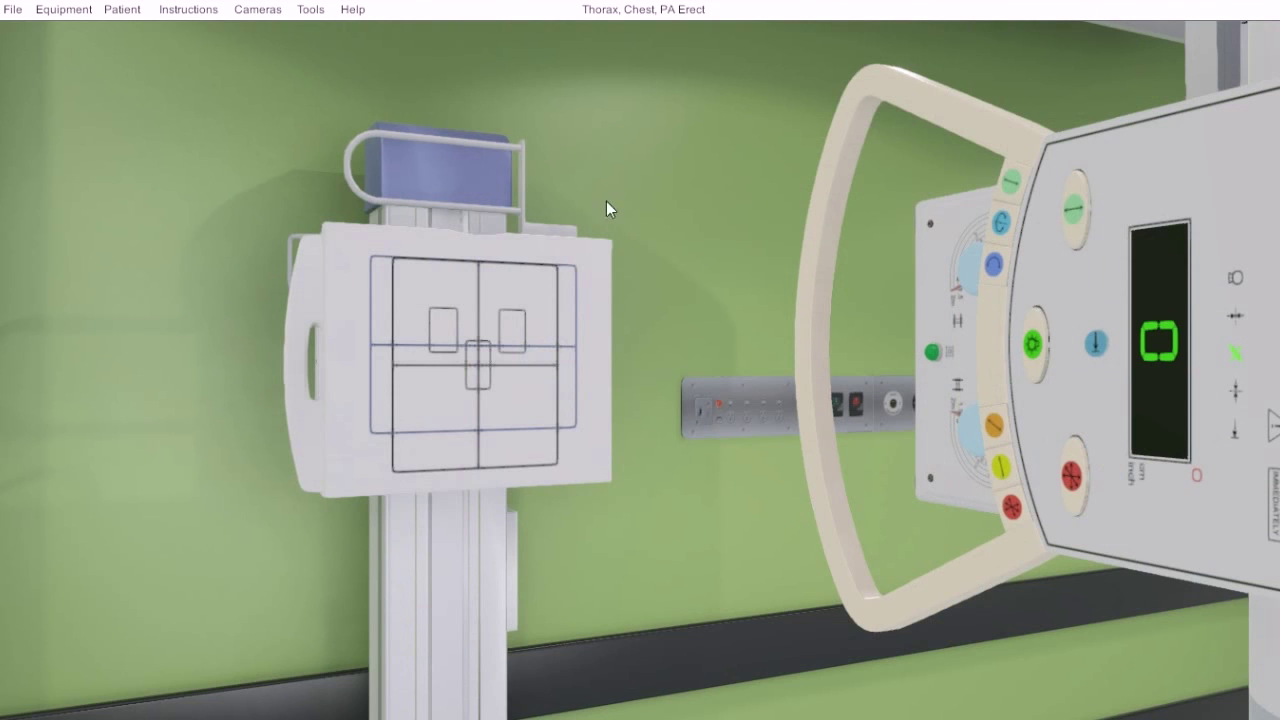
# Show the Collimator Controls panel from Equipment > LBD, leaving it visible
pyautogui.click(77, 14)
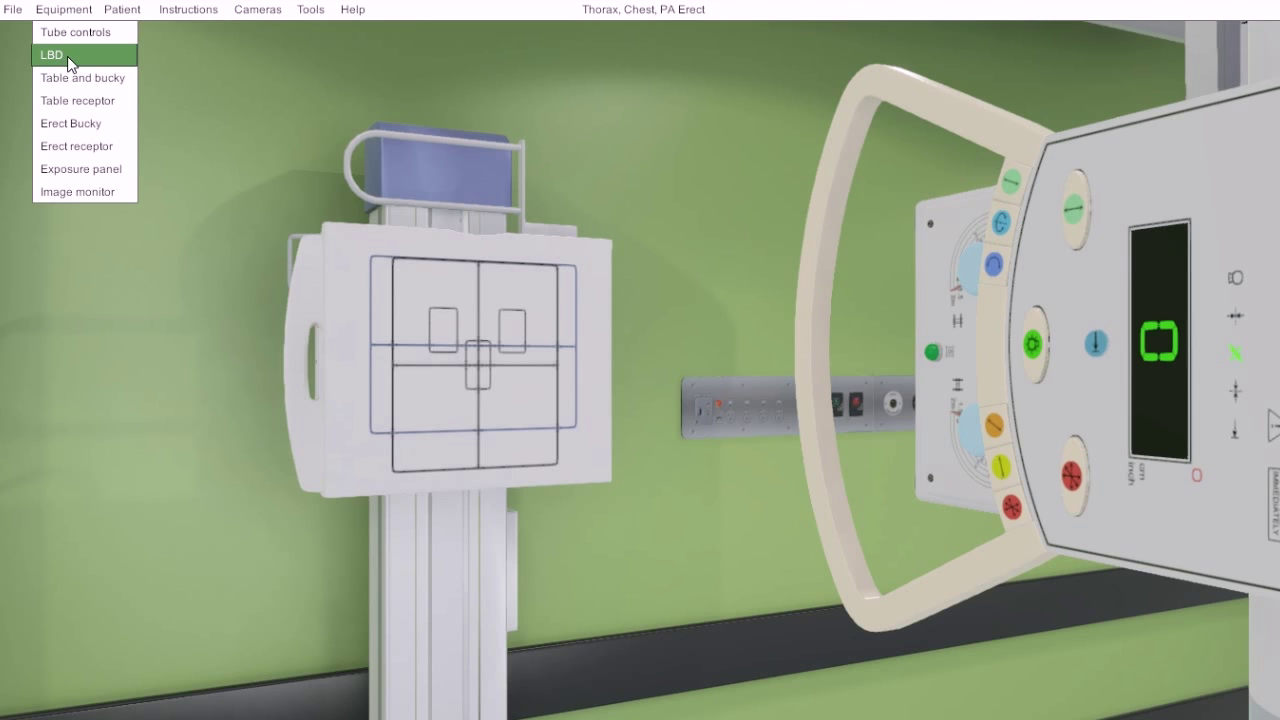
pyautogui.click(72, 55)
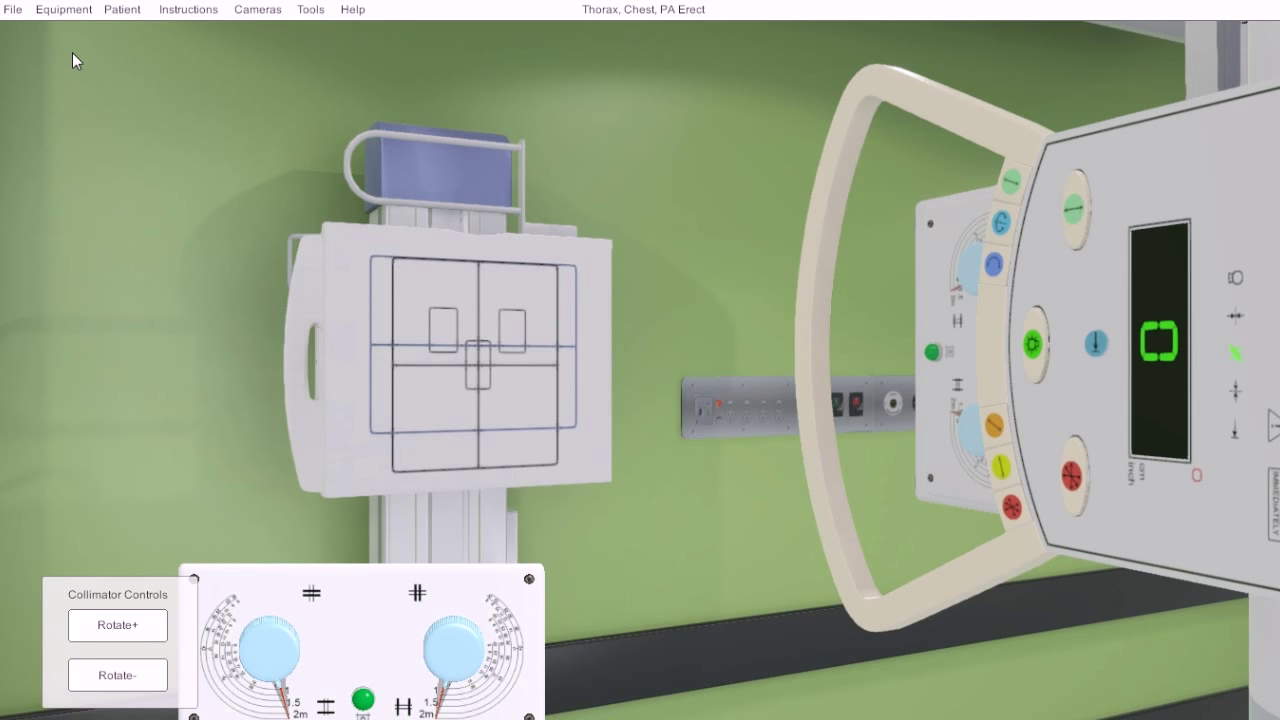
pyautogui.click(111, 178)
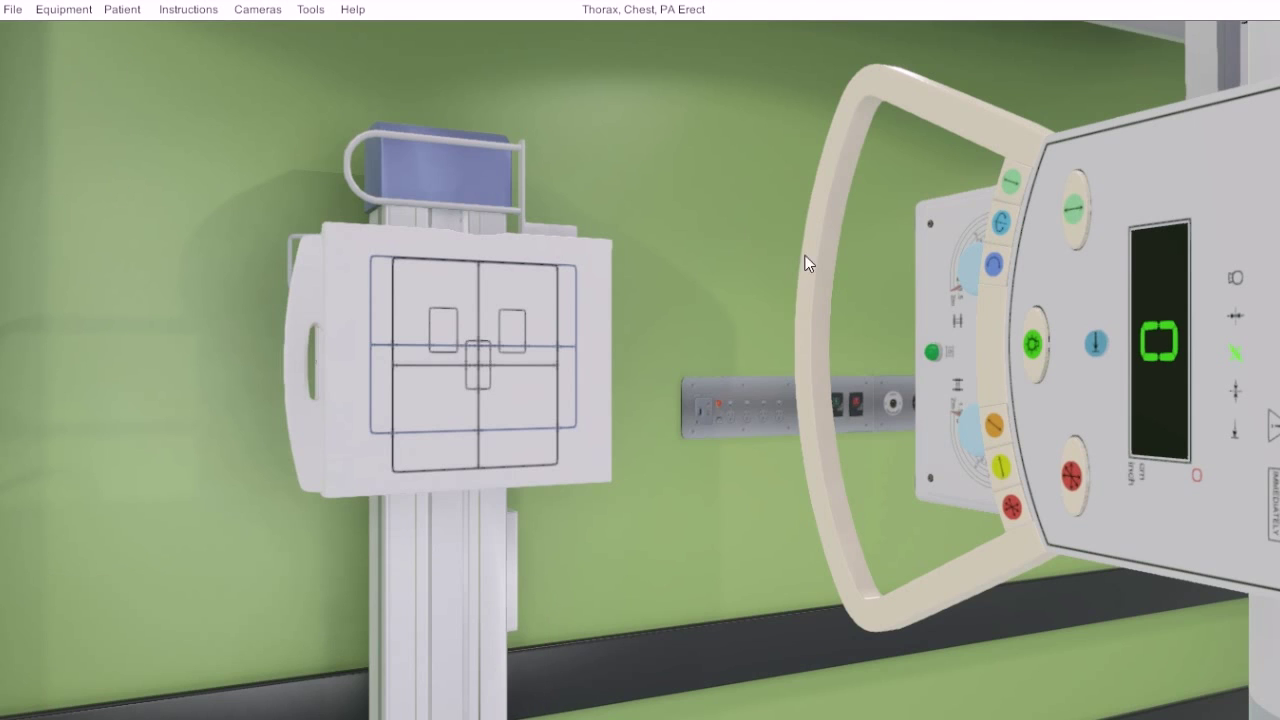
pyautogui.click(932, 243)
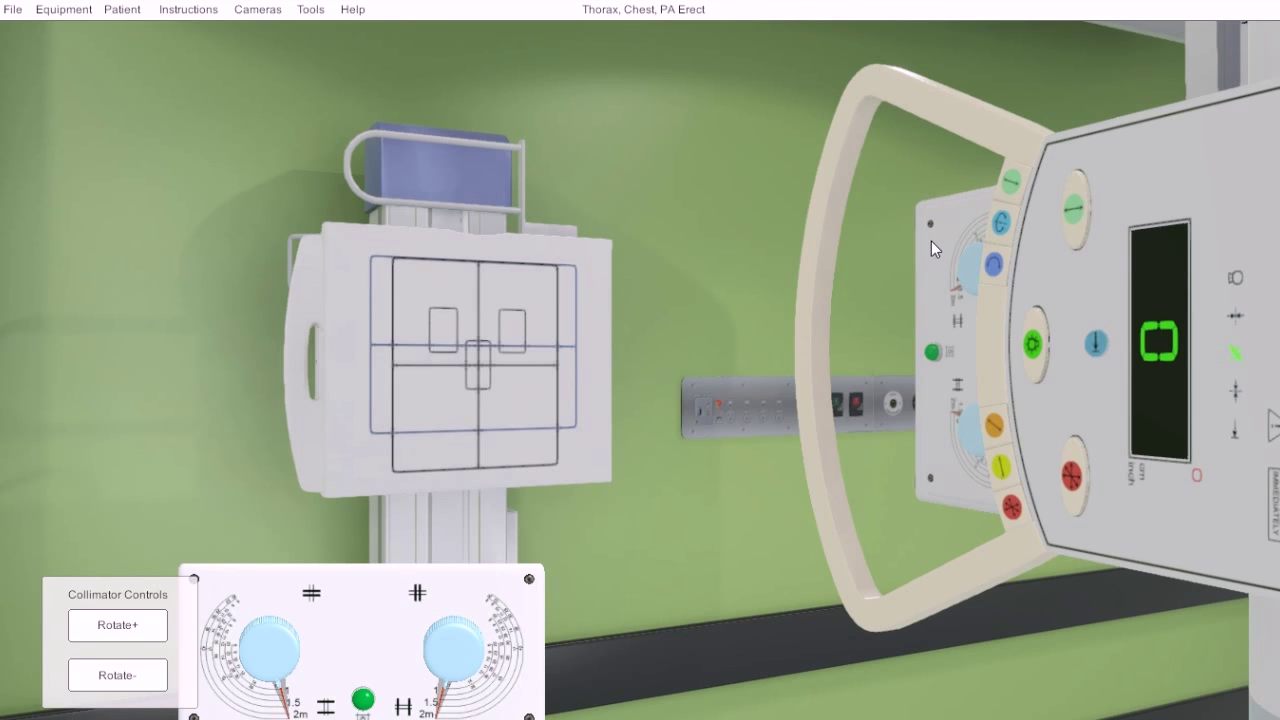
pyautogui.click(728, 209)
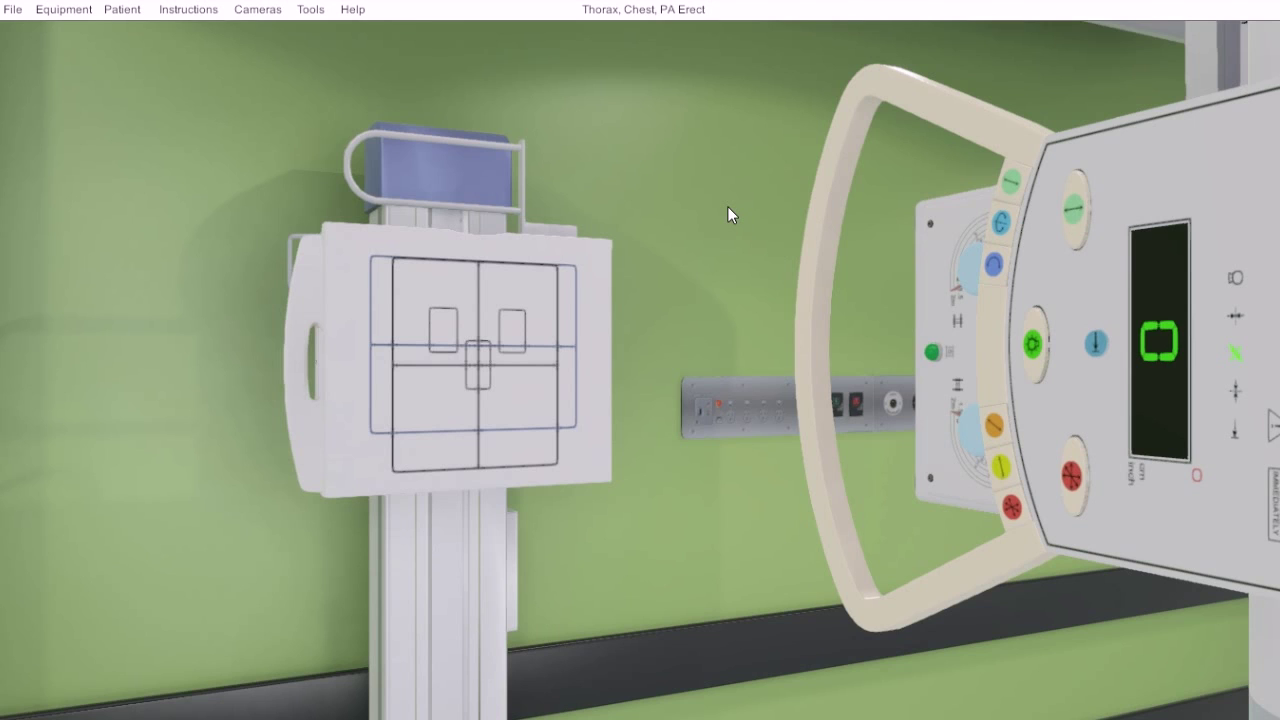
pyautogui.click(728, 207)
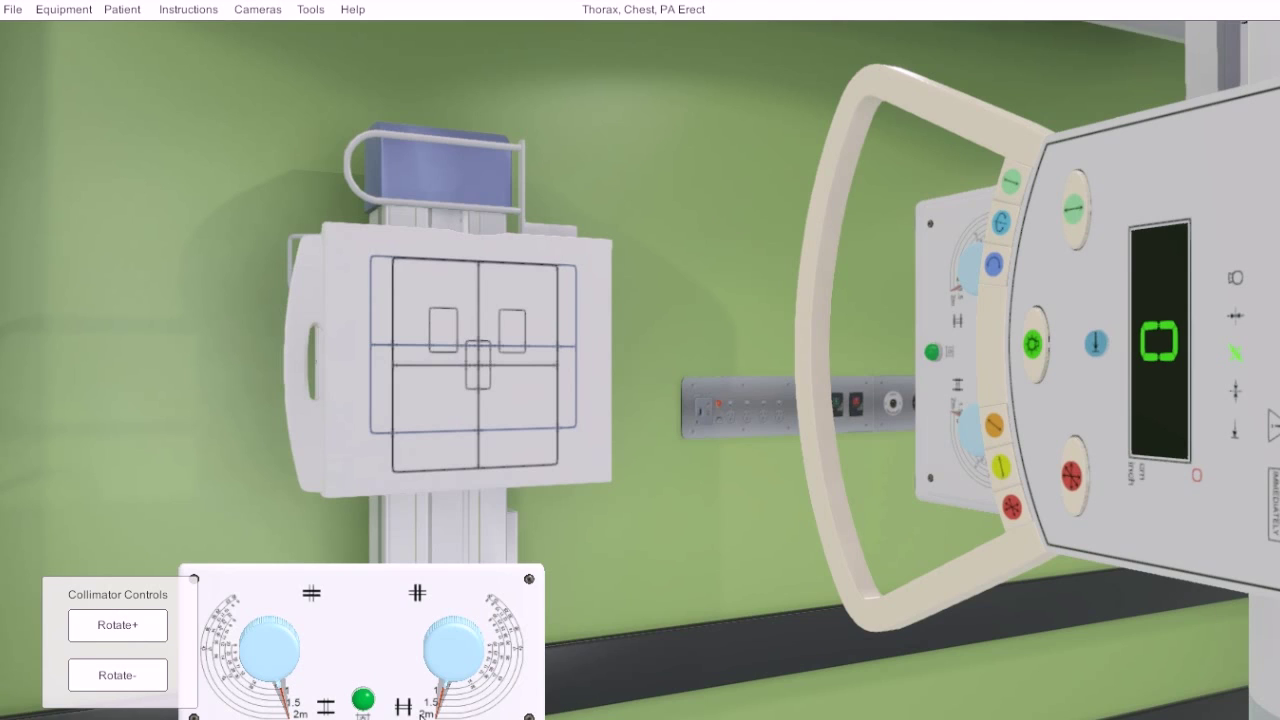
# Turn the collimator light on from the handle panel and return to Collimator Controls
pyautogui.click(363, 700)
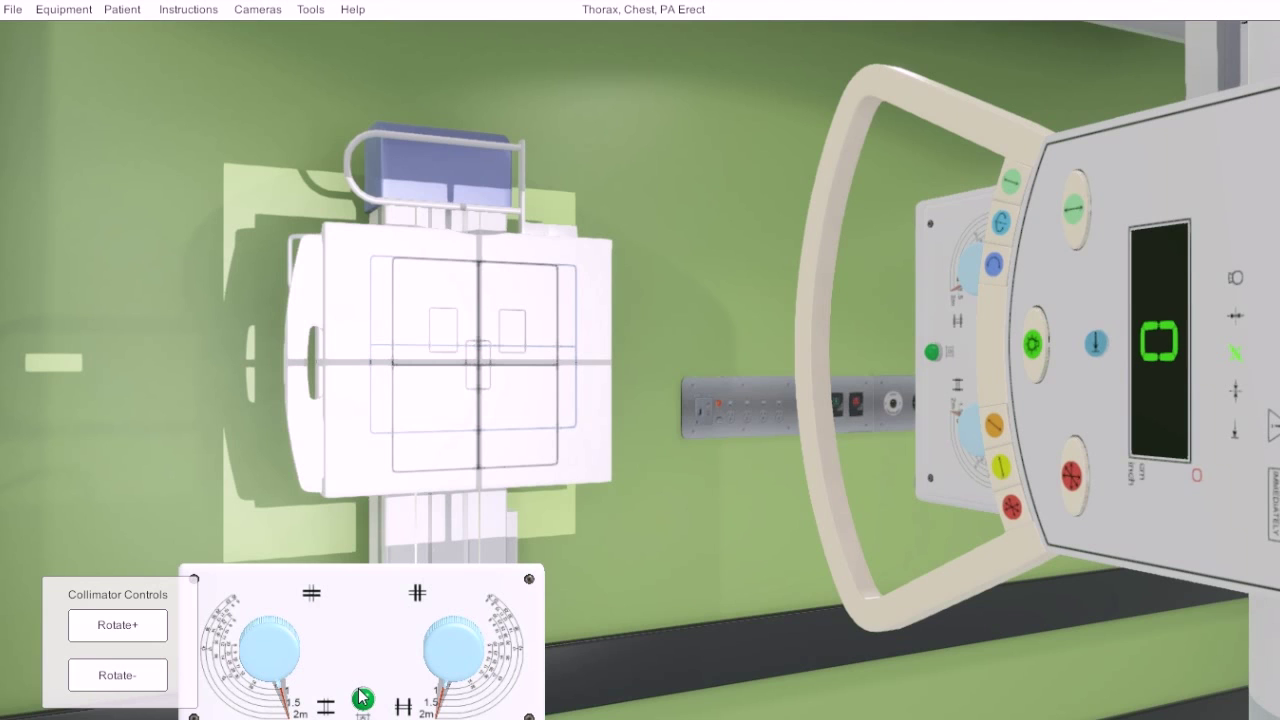
pyautogui.click(1042, 339)
pyautogui.click(728, 564)
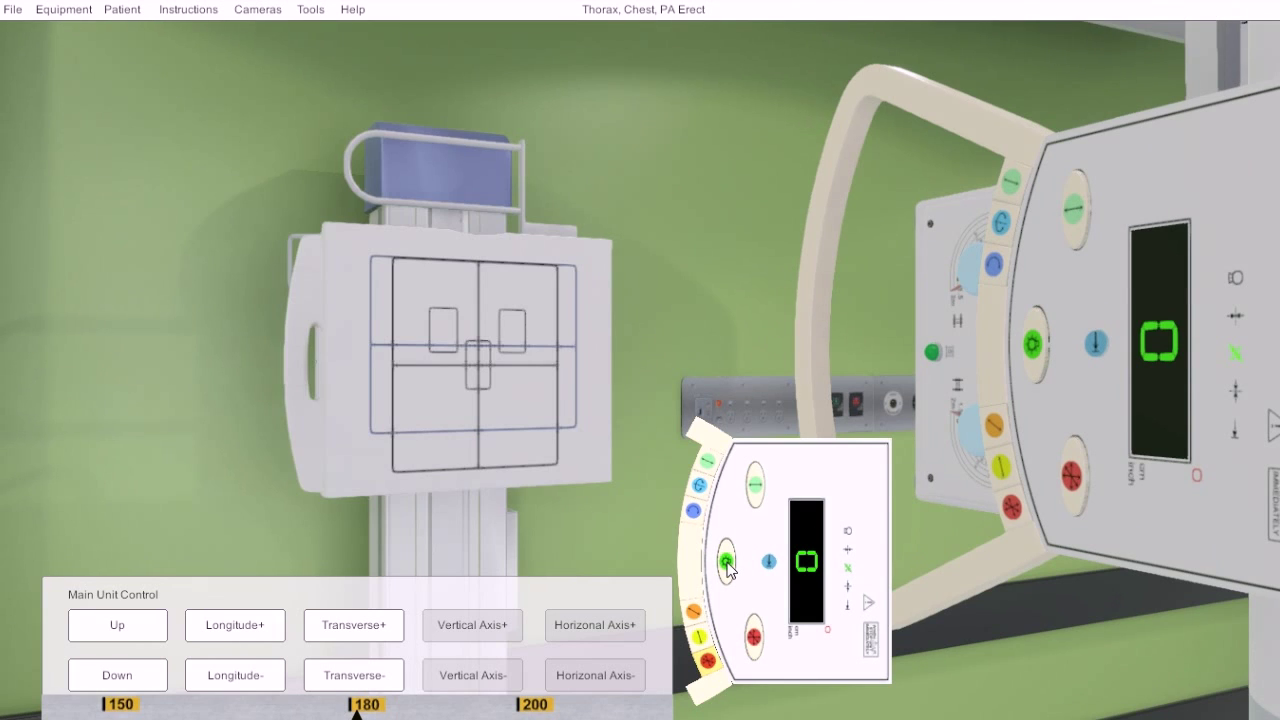
pyautogui.click(728, 564)
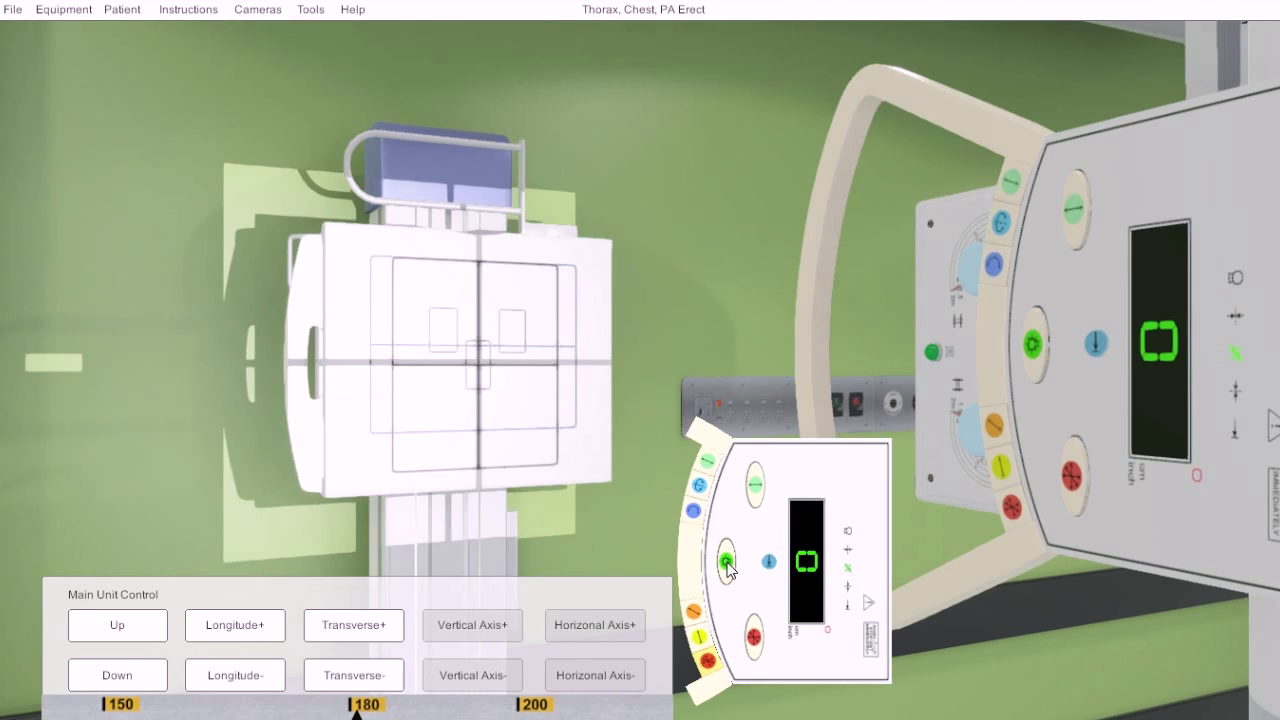
pyautogui.click(949, 322)
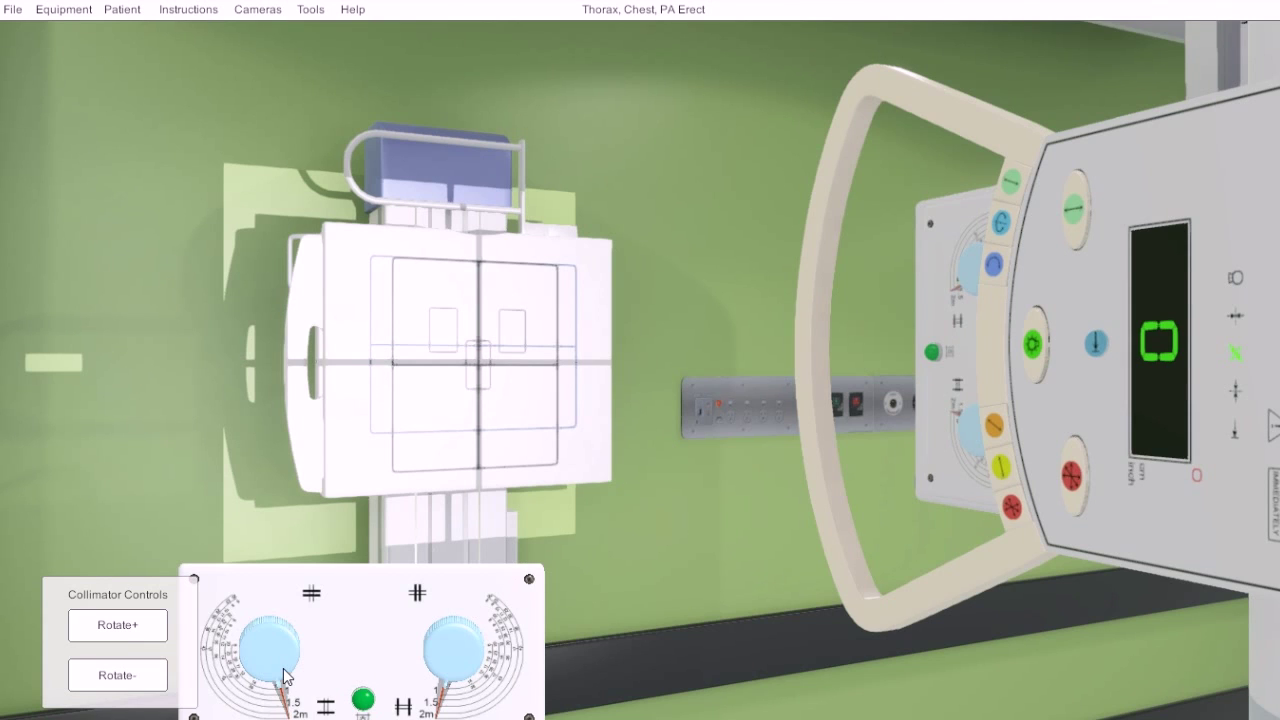
# Drag the collimator shutter knobs to narrow and resize the light field on the erect bucky
pyautogui.moveTo(266, 674); pyautogui.dragTo(288, 611)
pyautogui.moveTo(443, 677); pyautogui.dragTo(512, 581)
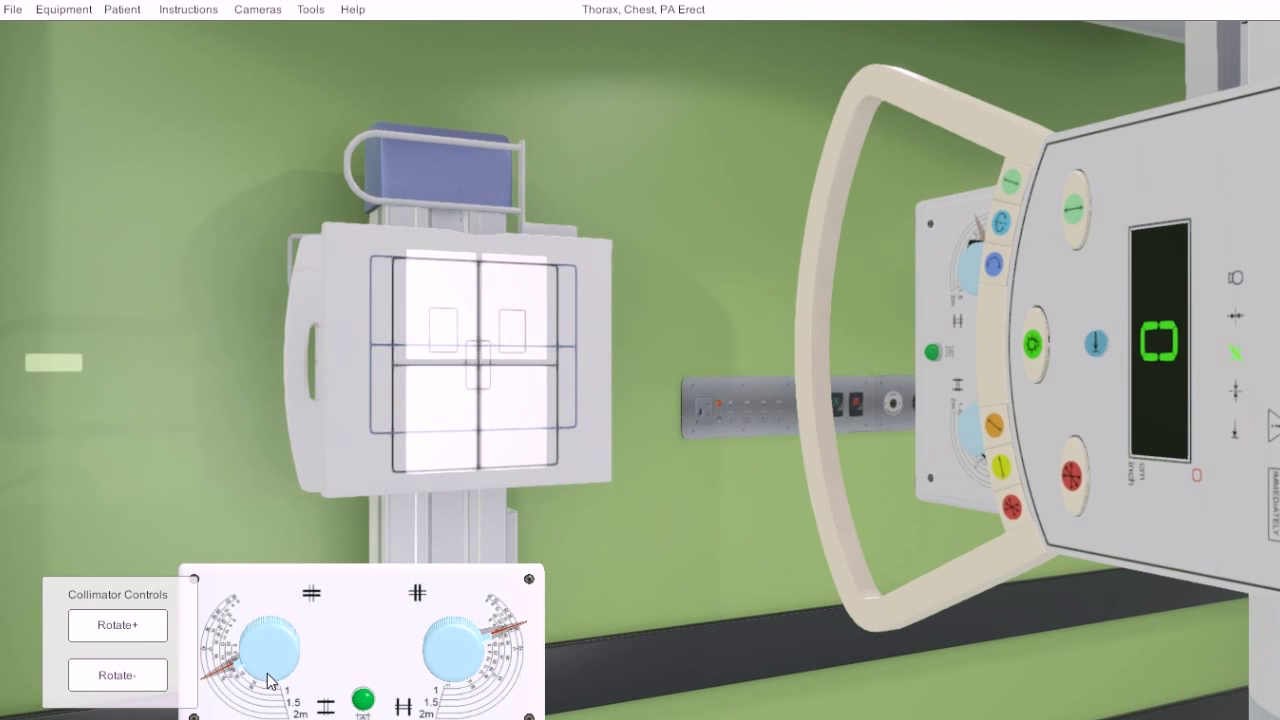
pyautogui.moveTo(268, 681); pyautogui.dragTo(255, 653)
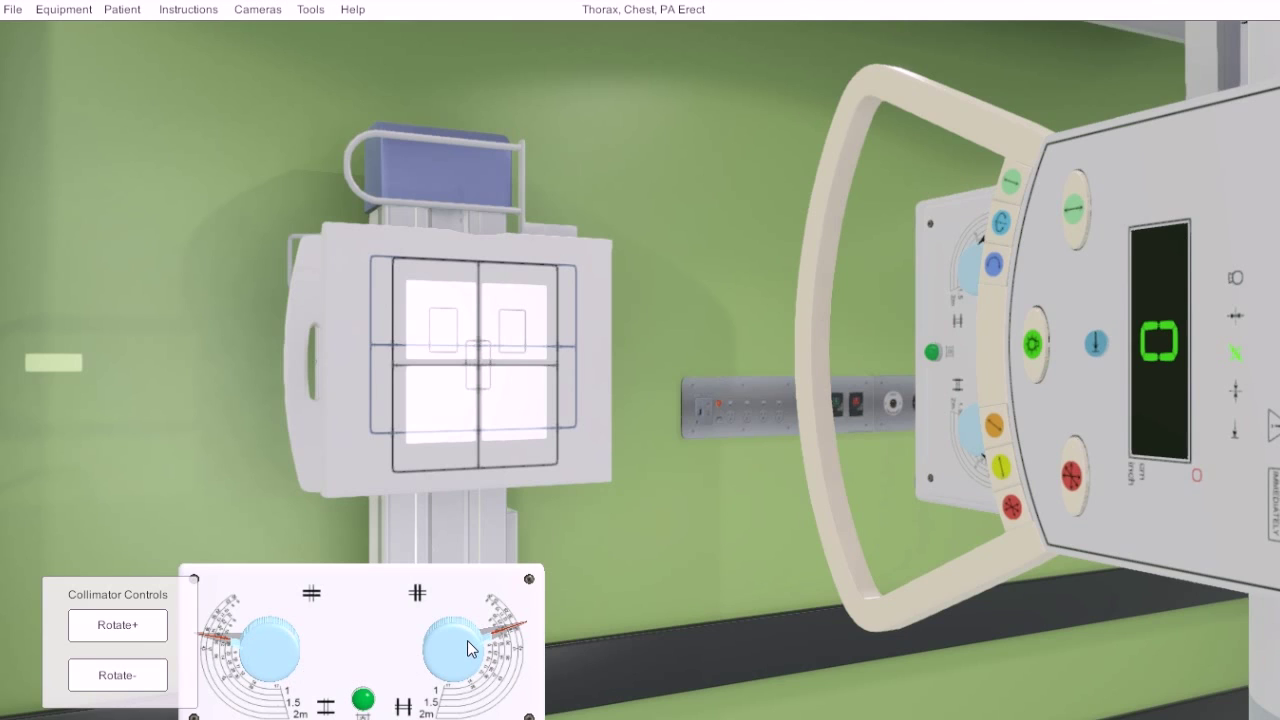
pyautogui.moveTo(470, 639)
pyautogui.mouseDown()
pyautogui.moveTo(449, 680)
pyautogui.moveTo(471, 657)
pyautogui.moveTo(469, 629)
pyautogui.moveTo(471, 666)
pyautogui.moveTo(460, 671)
pyautogui.moveTo(468, 636)
pyautogui.mouseUp()
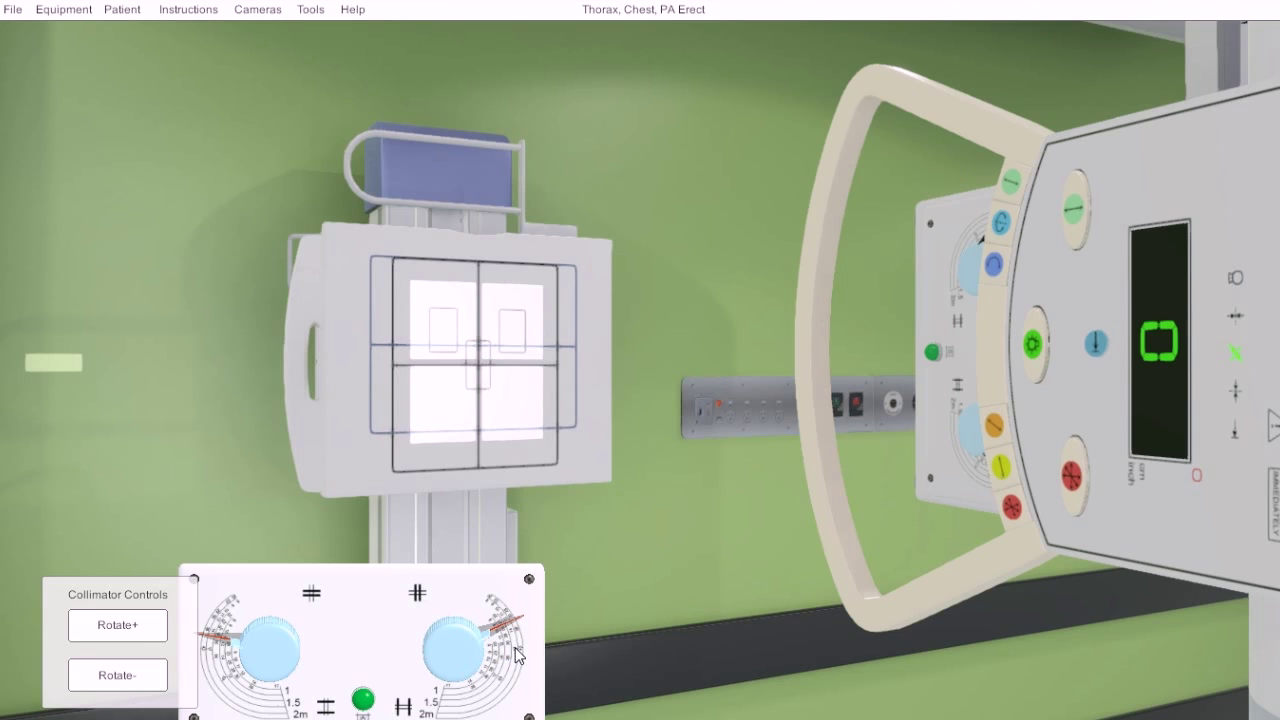
pyautogui.click(128, 626)
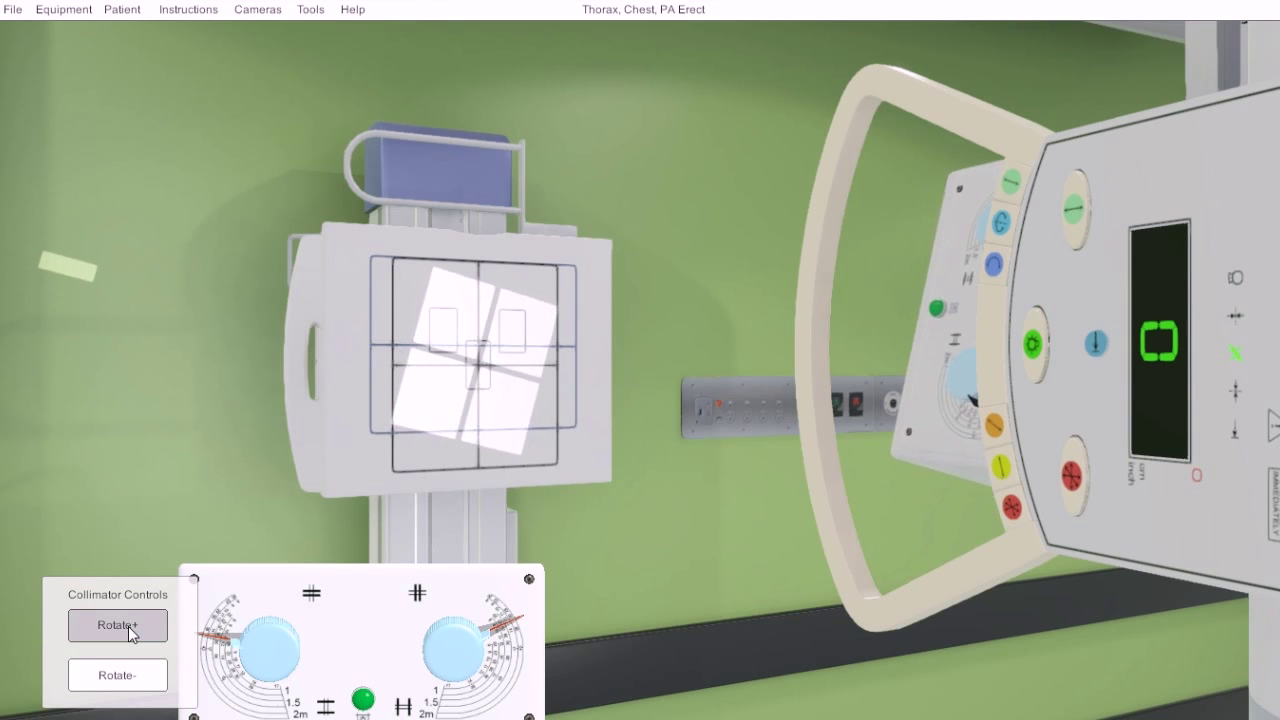
pyautogui.click(124, 677)
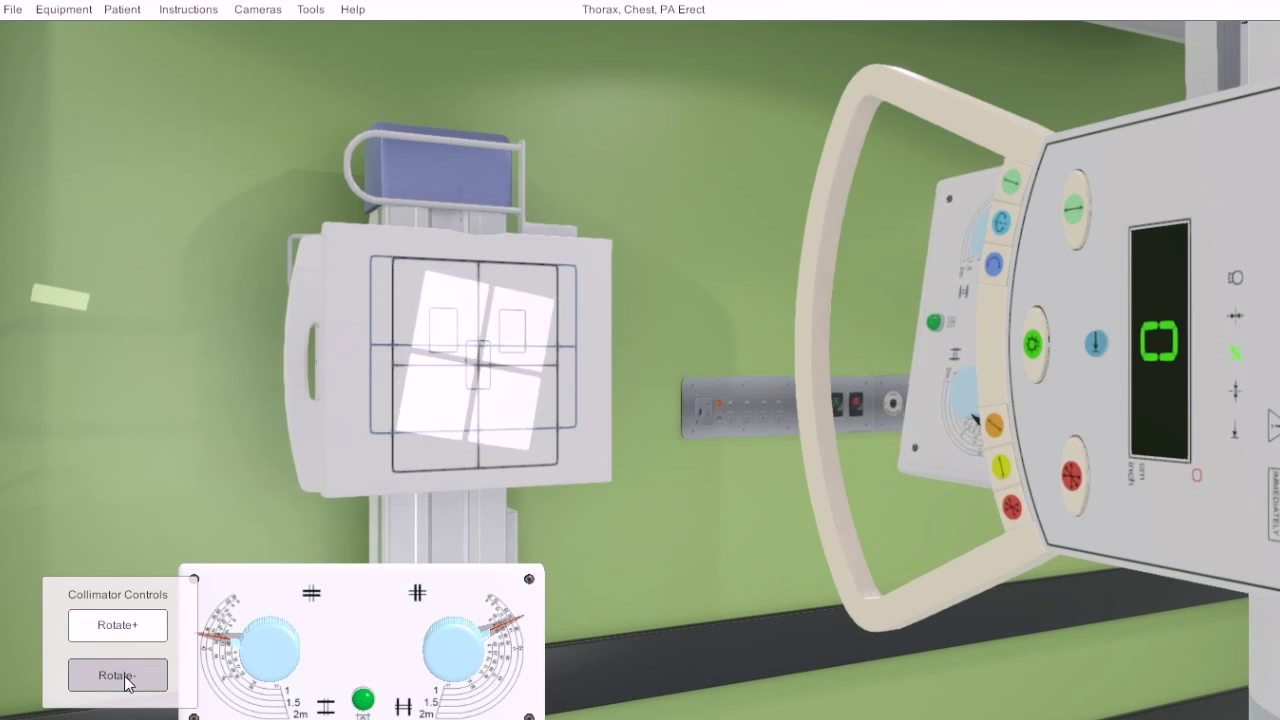
pyautogui.click(124, 677)
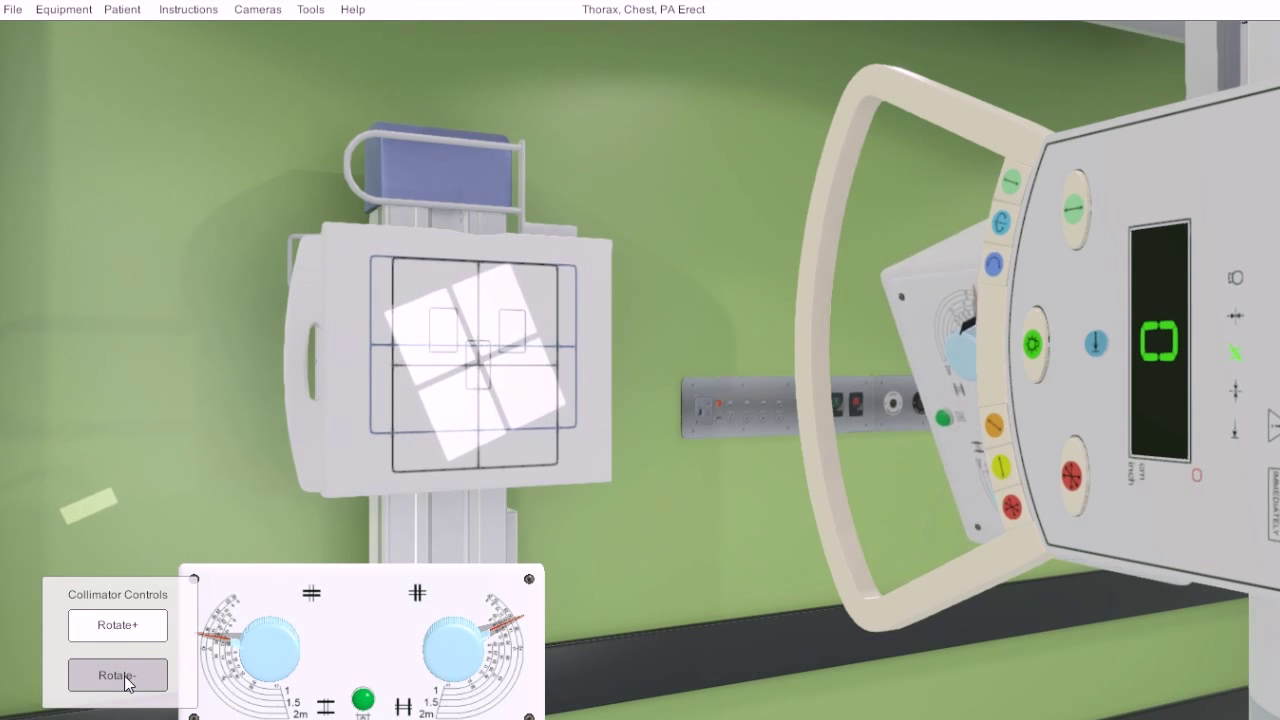
pyautogui.click(121, 625)
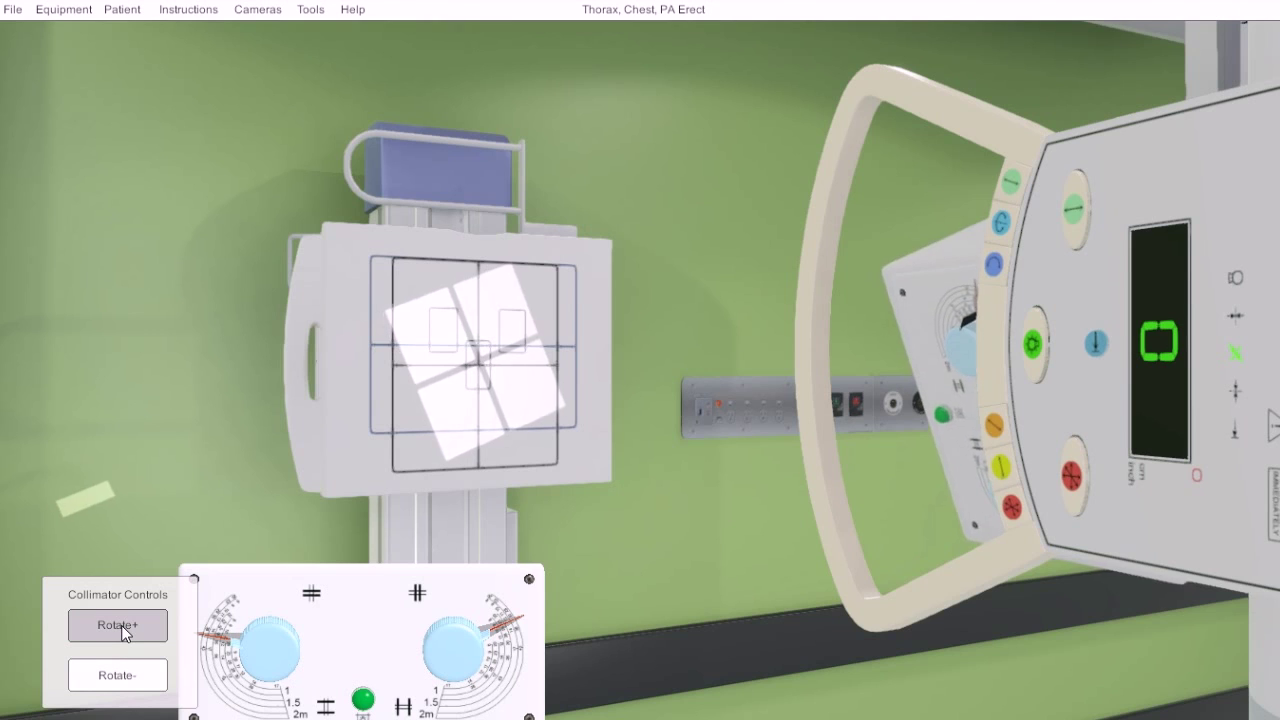